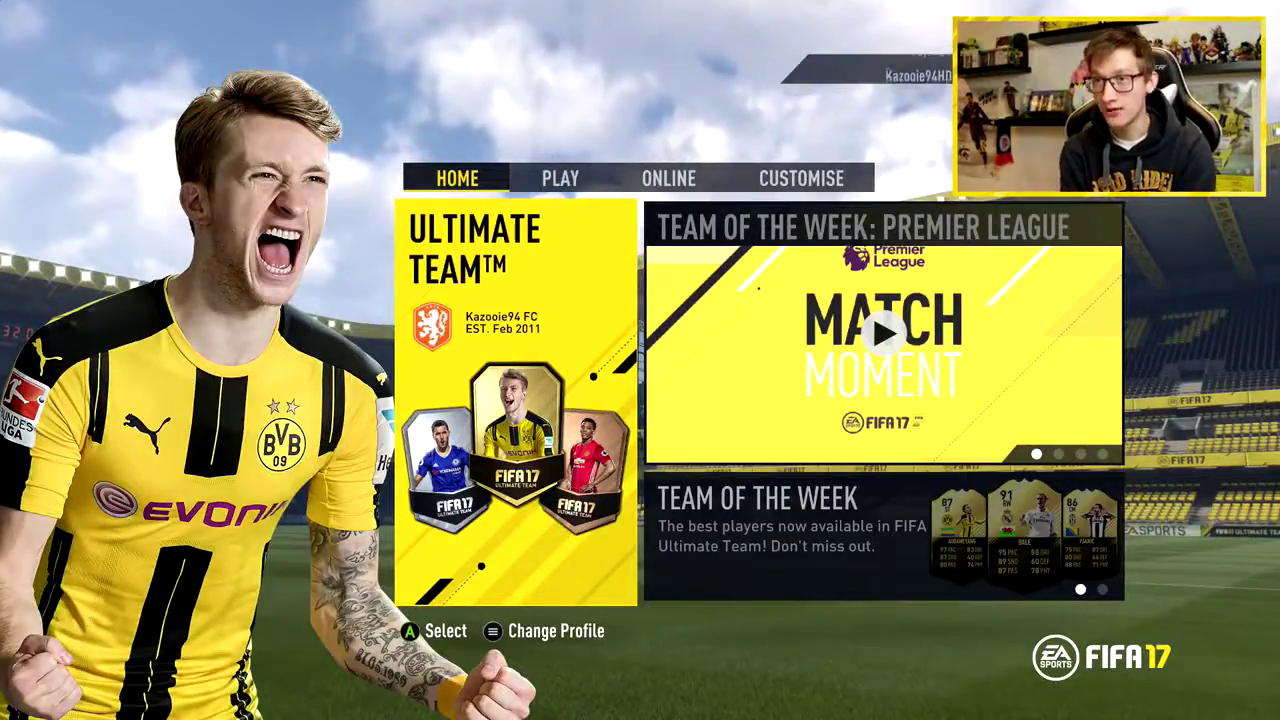
Step: Go to Customise > Settings > Controller Settings and look through the assistance options
{"action": "key", "text": "Right"}
{"action": "key", "text": "Right"}
{"action": "key", "text": "Right"}
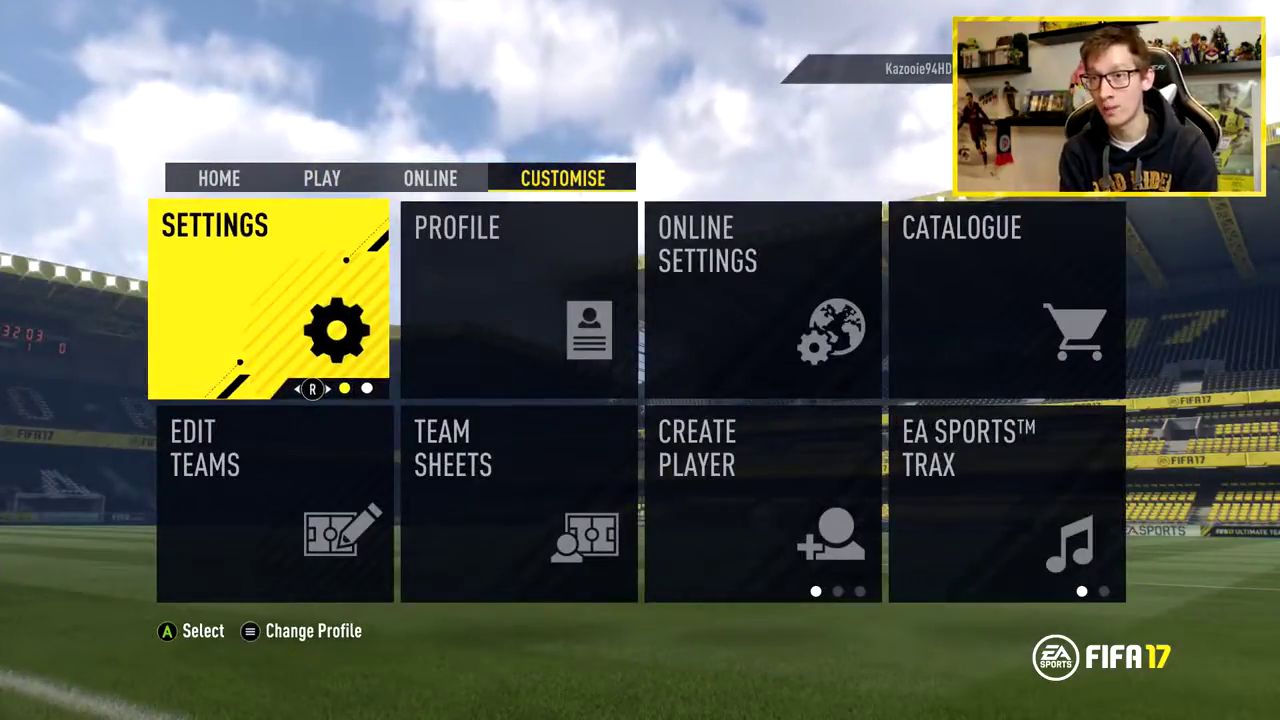
{"action": "key", "text": "Return"}
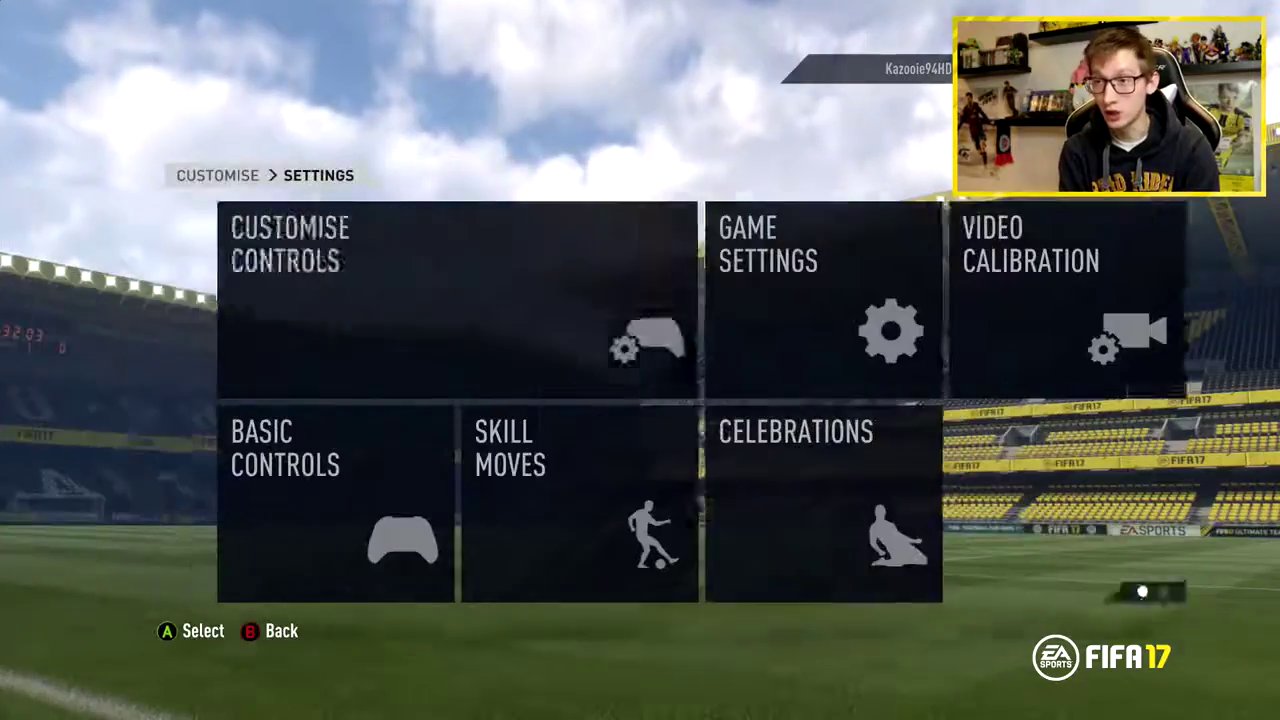
{"action": "key", "text": "Return"}
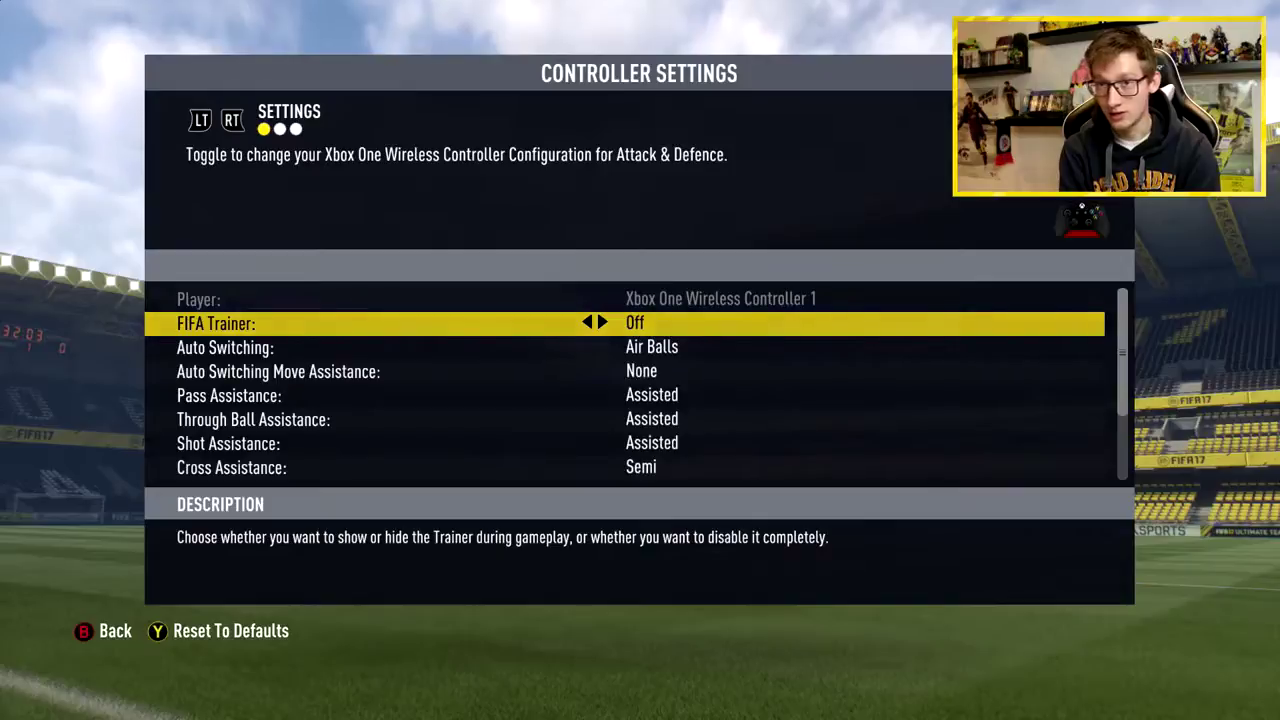
{"action": "key", "text": "Down"}
{"action": "key", "text": "Down"}
{"action": "key", "text": "Down"}
{"action": "key", "text": "Down"}
{"action": "key", "text": "Down"}
{"action": "key", "text": "Down"}
{"action": "key", "text": "Down"}
{"action": "key", "text": "Down"}
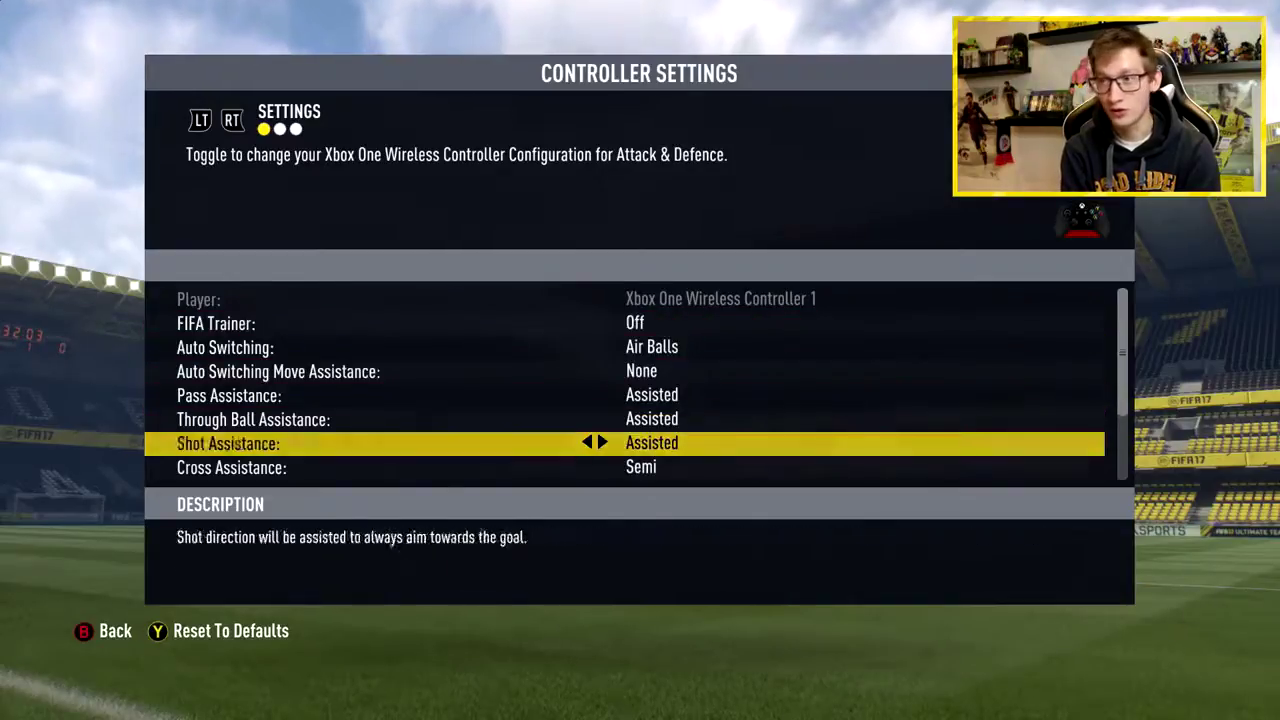
{"action": "key", "text": "Down"}
{"action": "key", "text": "Down"}
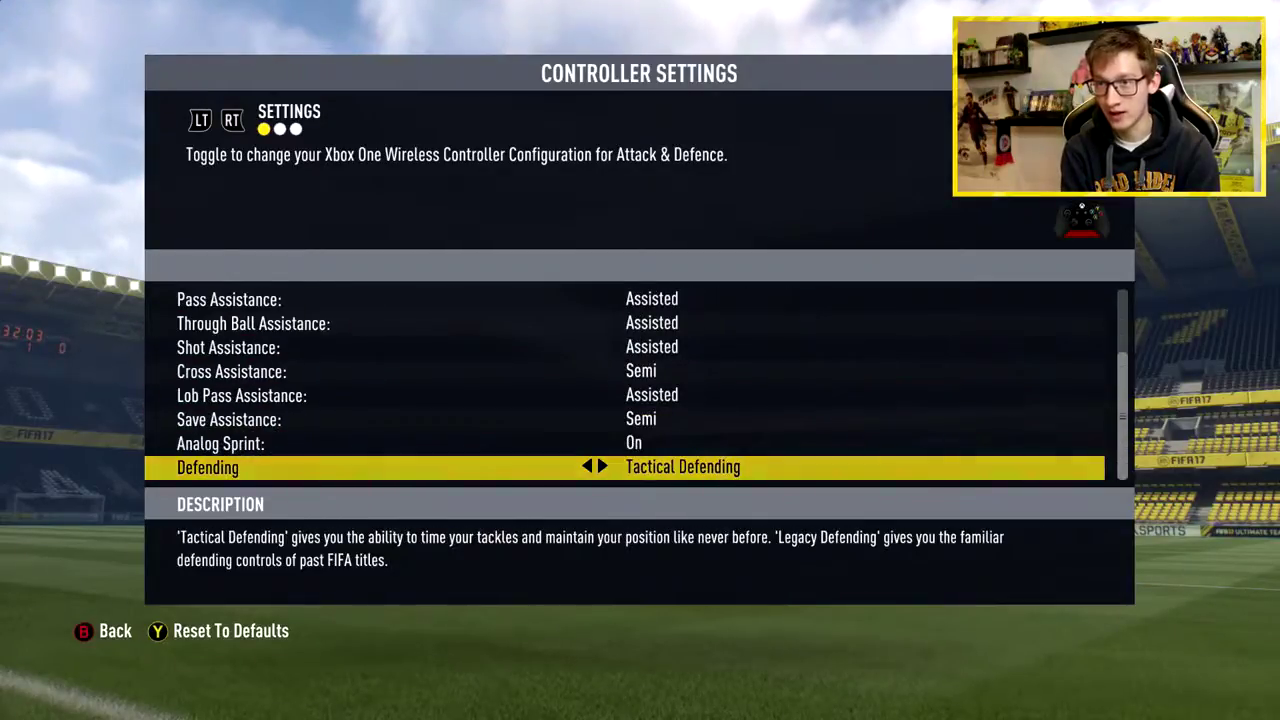
Step: Set Auto Switching to Air Balls and Auto Switching Move Assistance to None
{"action": "key", "text": "Down"}
{"action": "key", "text": "Down"}
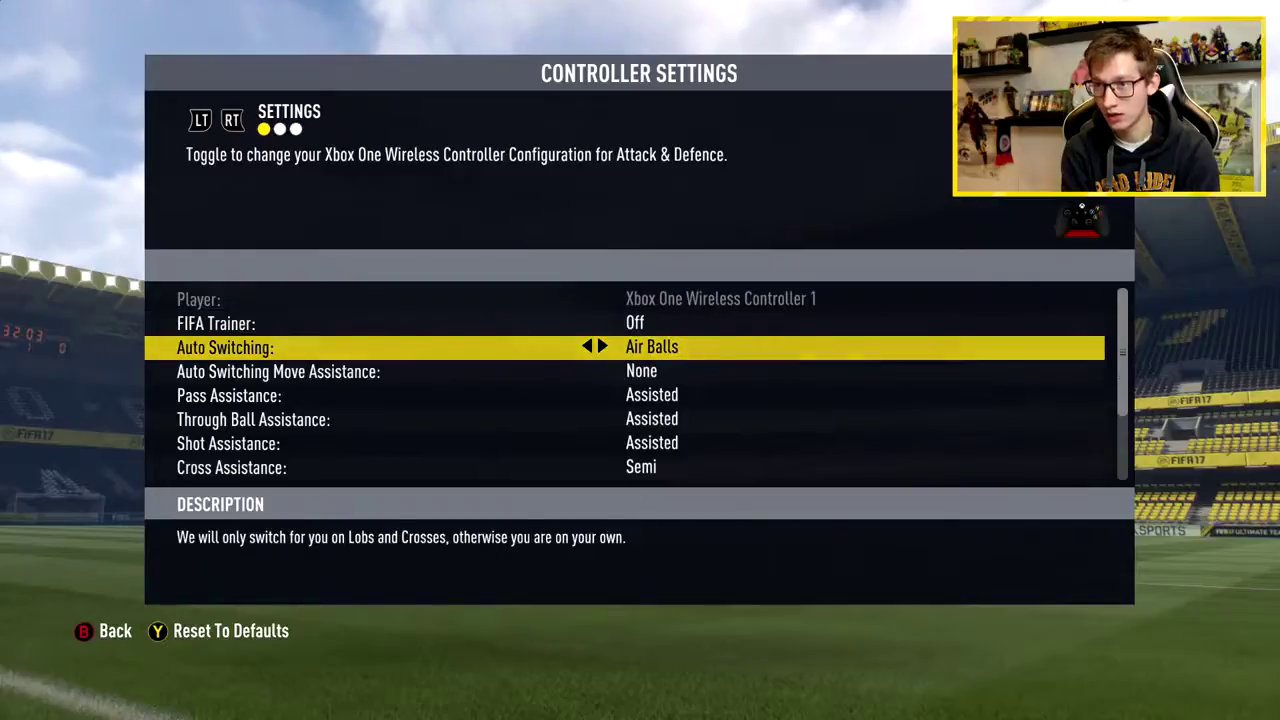
{"action": "key", "text": "Right"}
{"action": "key", "text": "Right"}
{"action": "key", "text": "Left"}
{"action": "key", "text": "Left"}
{"action": "key", "text": "Down"}
{"action": "key", "text": "Left"}
{"action": "key", "text": "Right"}
{"action": "key", "text": "Up"}
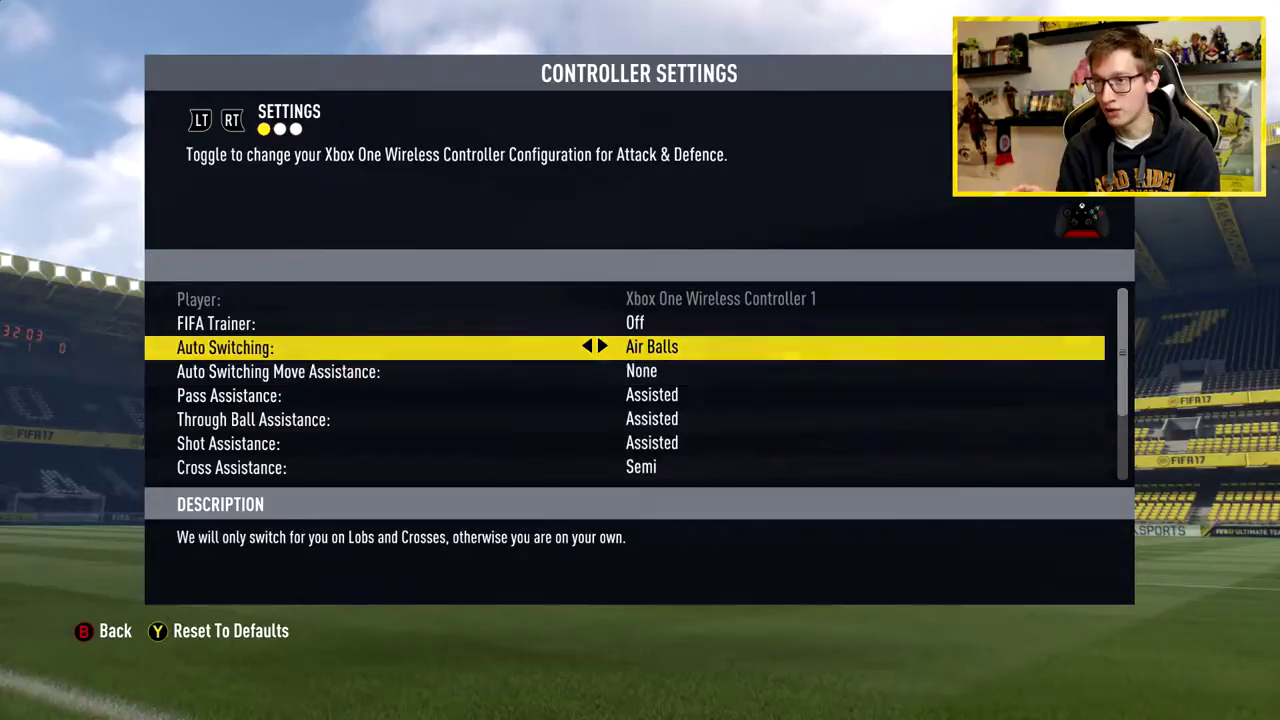
{"action": "key", "text": "Right"}
{"action": "key", "text": "Right"}
{"action": "key", "text": "Right"}
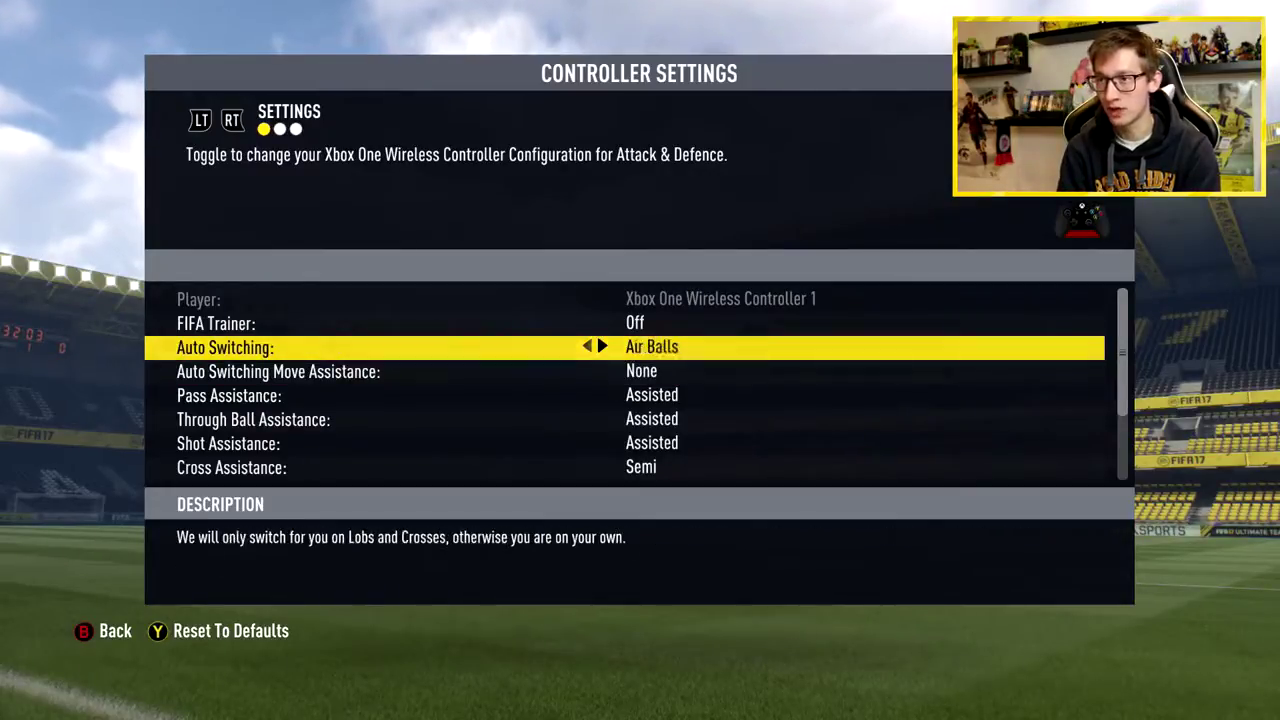
Step: Review the list from FIFA Trainer down to Through Ball and Shot Assistance
{"action": "key", "text": "Up"}
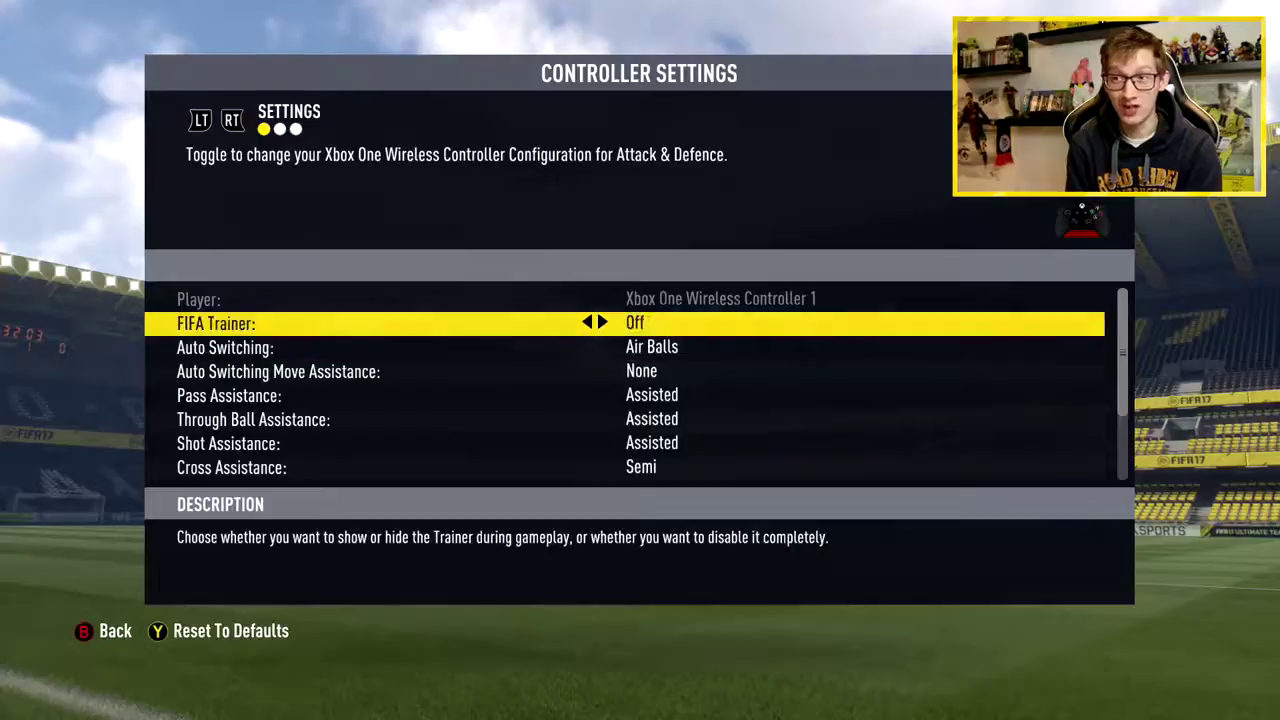
{"action": "key", "text": "Down"}
{"action": "key", "text": "Down"}
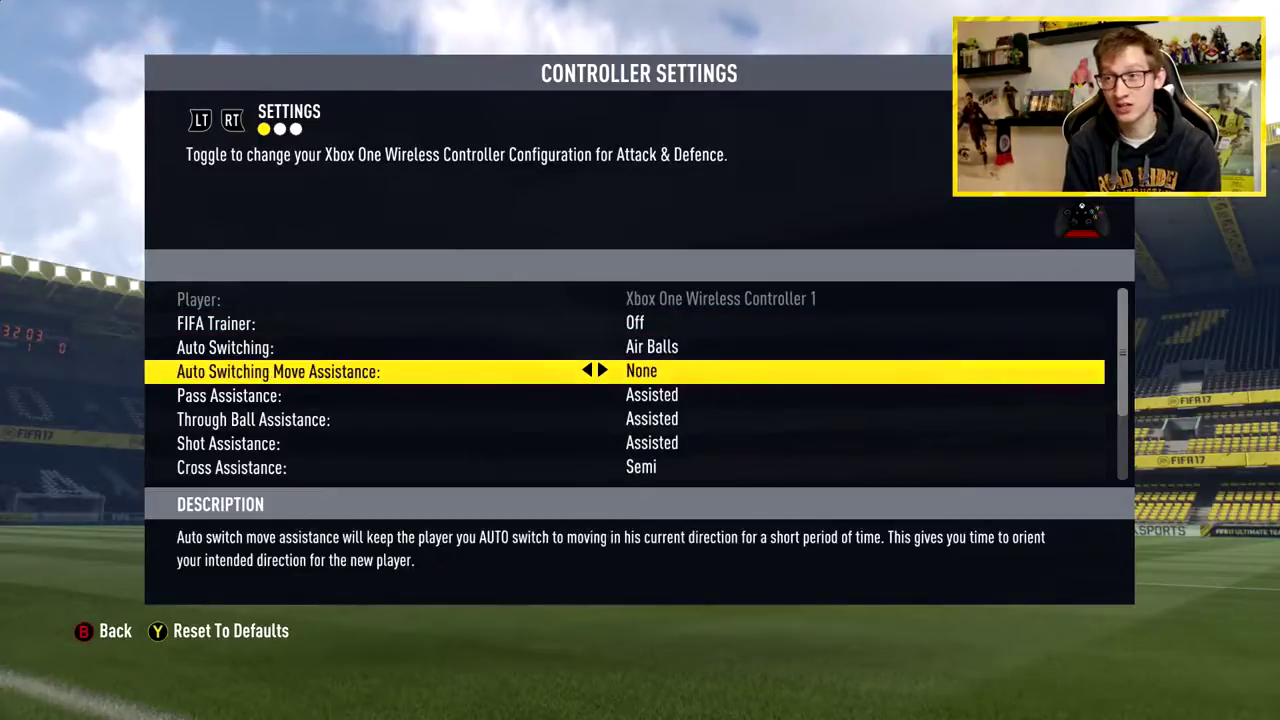
{"action": "key", "text": "Down"}
{"action": "key", "text": "Down"}
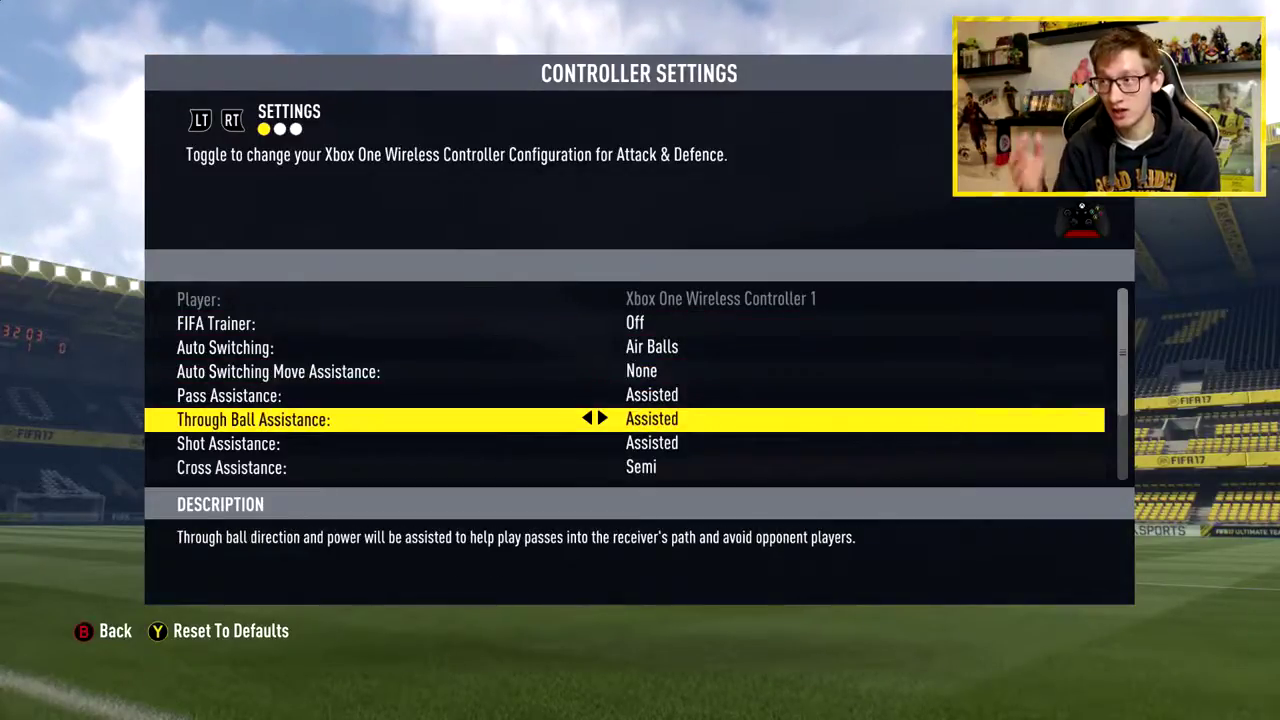
{"action": "key", "text": "Down"}
{"action": "key", "text": "Up"}
{"action": "key", "text": "Down"}
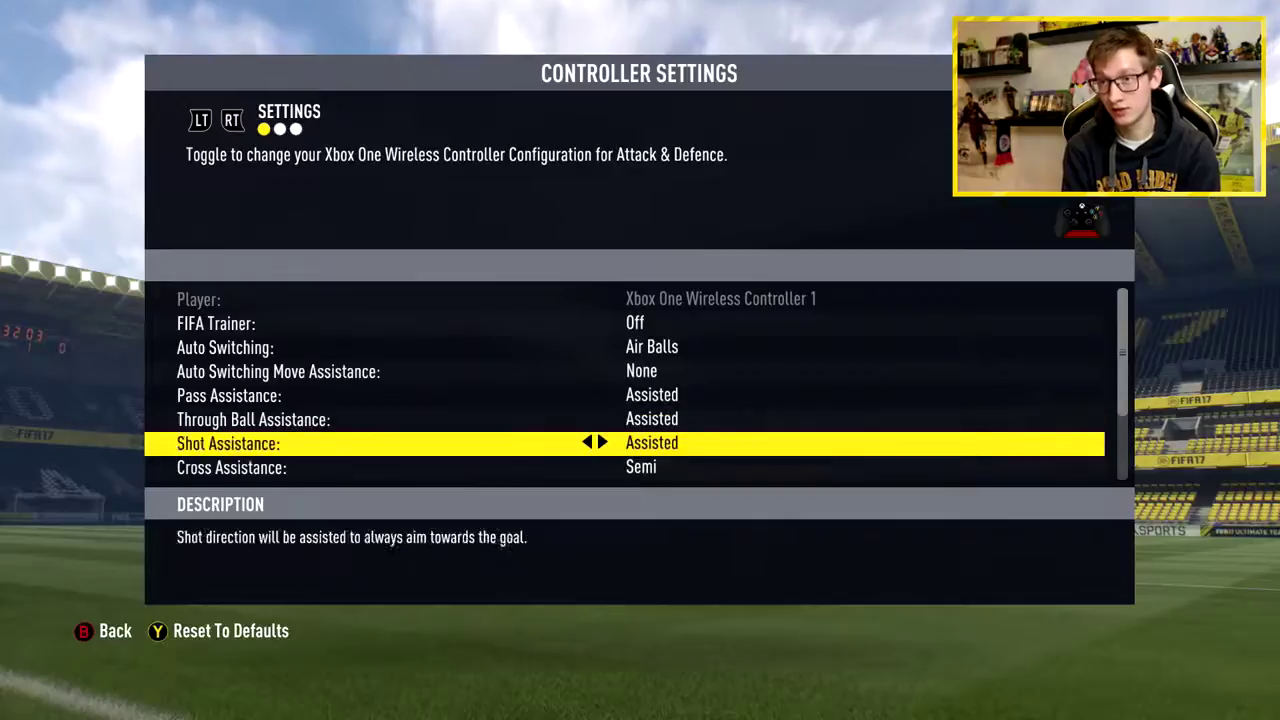
{"action": "key", "text": "Down"}
{"action": "key", "text": "Down"}
{"action": "key", "text": "Down"}
{"action": "key", "text": "Down"}
Step: Review the Classic preset's Attack and Defence button layouts, then return to the Settings menu
{"action": "key", "text": "Page_Down"}
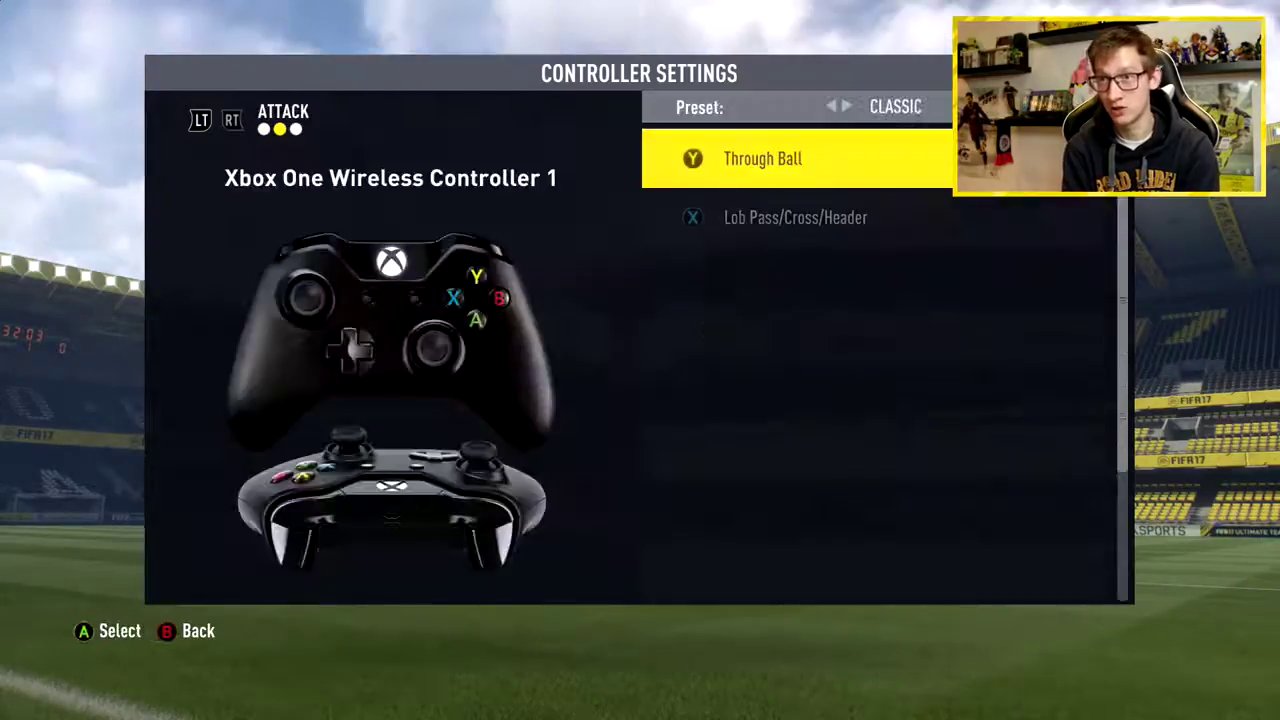
{"action": "key", "text": "Page_Down"}
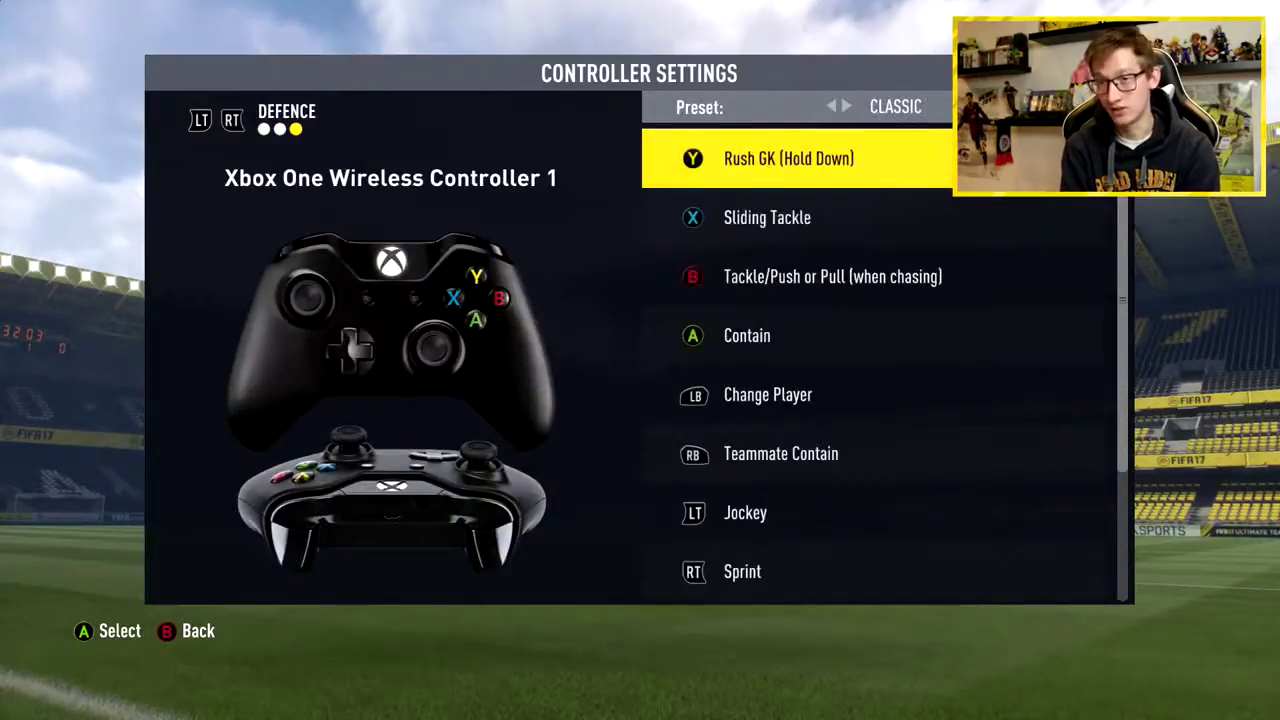
{"action": "key", "text": "Page_Up"}
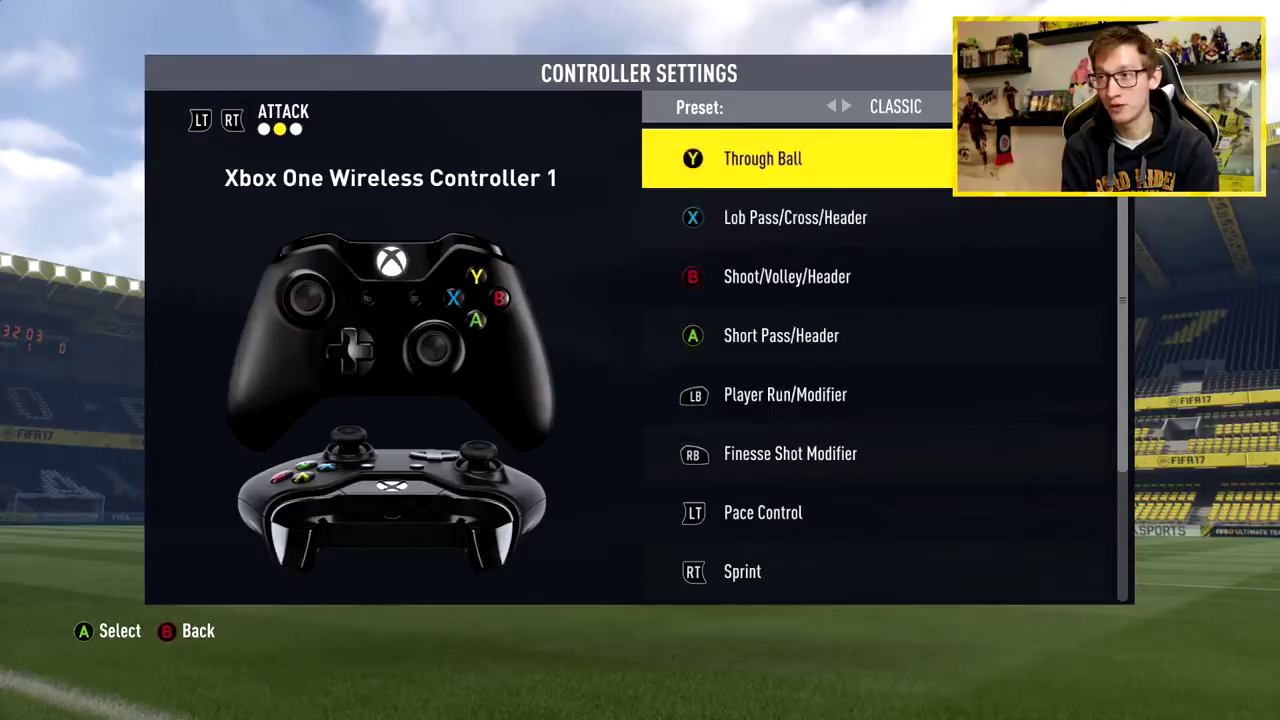
{"action": "key", "text": "Down"}
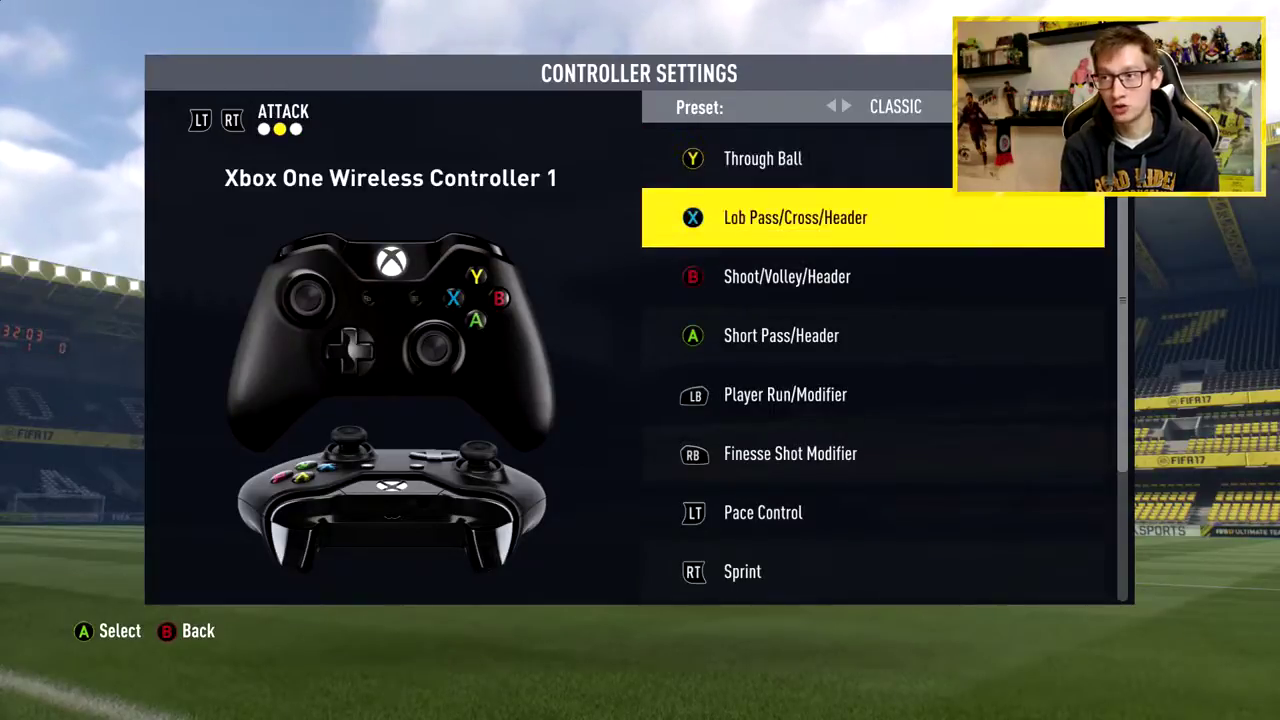
{"action": "key", "text": "Down"}
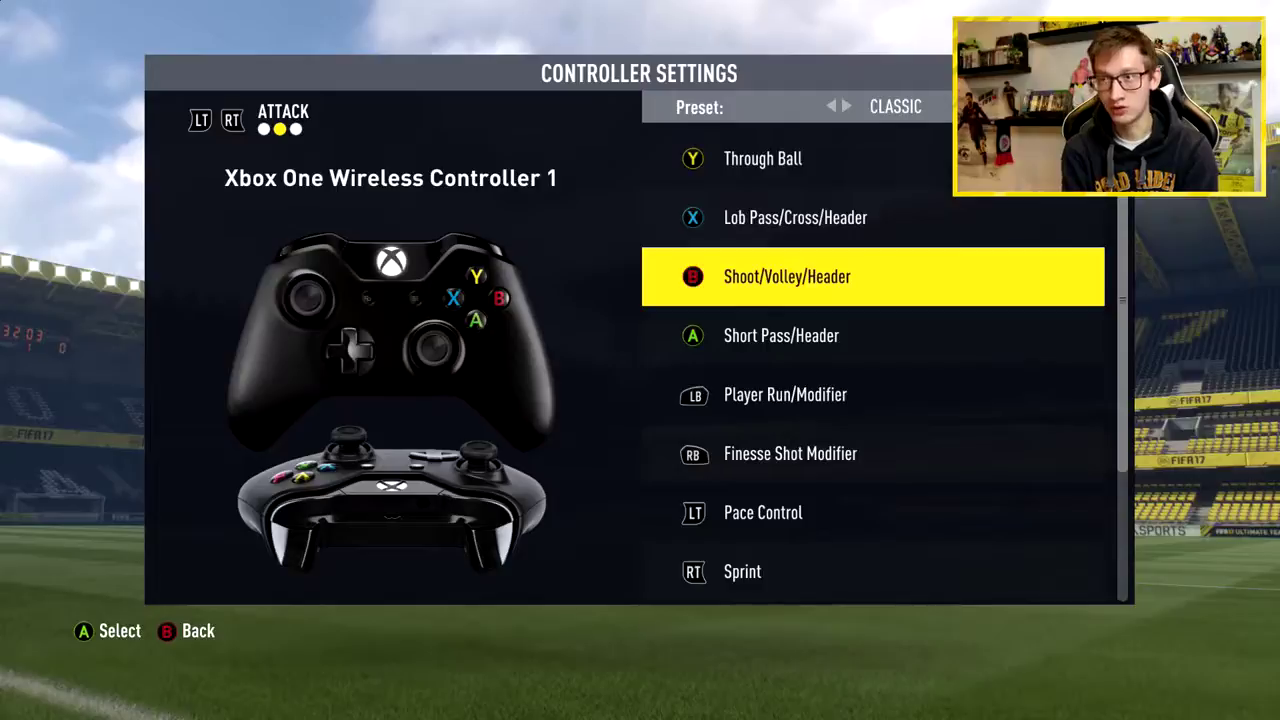
{"action": "key", "text": "Escape"}
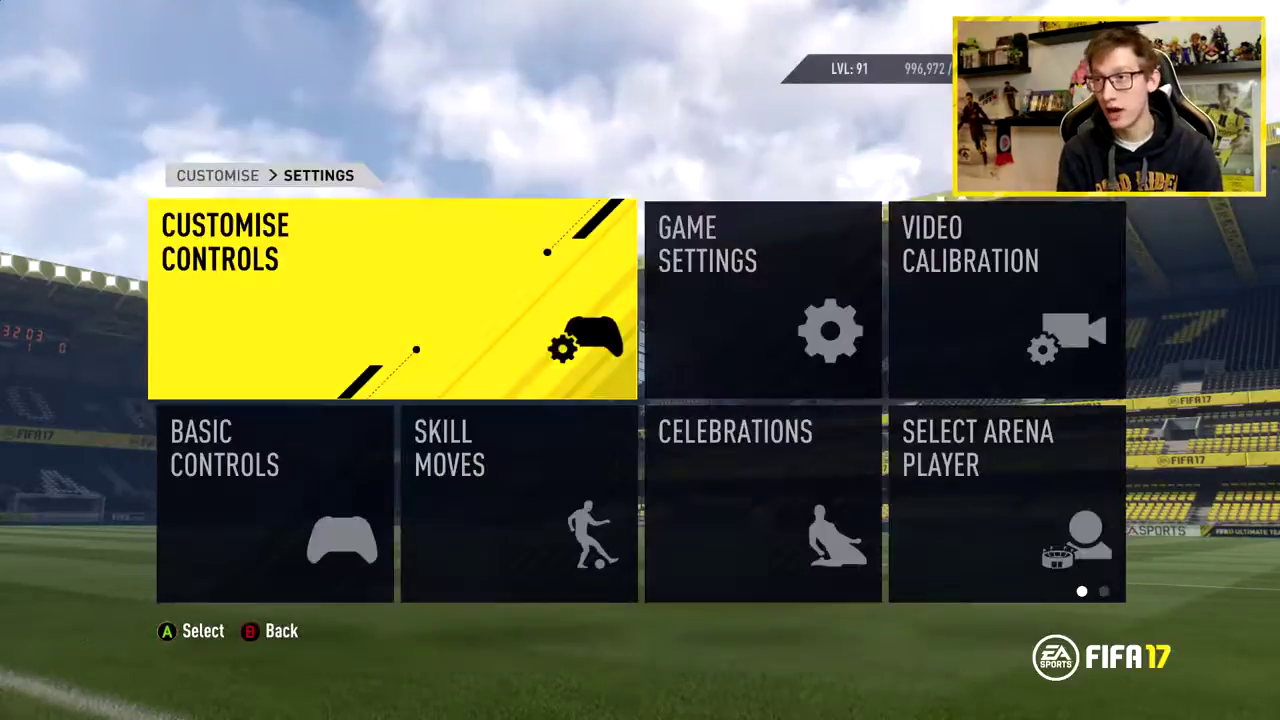
{"action": "key", "text": "Right"}
Step: Open Game Settings on the Camera page, with Tele single player and multiplayer cameras
{"action": "key", "text": "Return"}
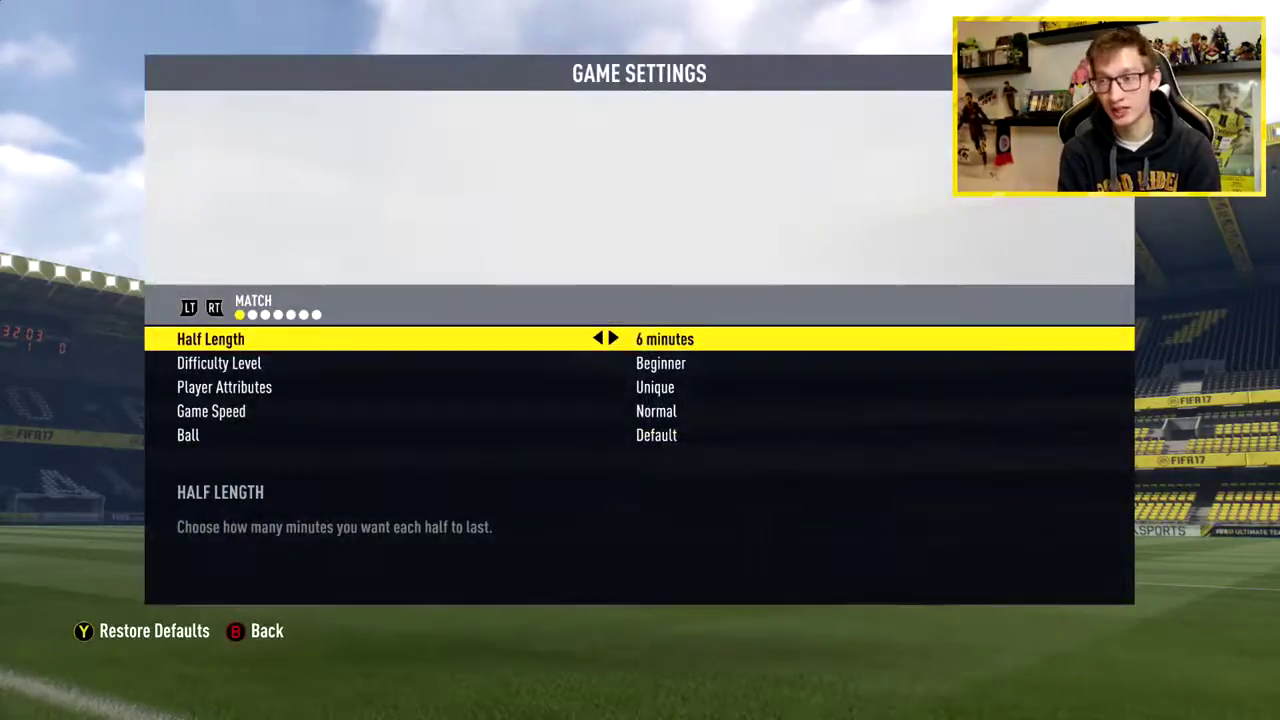
{"action": "key", "text": "Tab"}
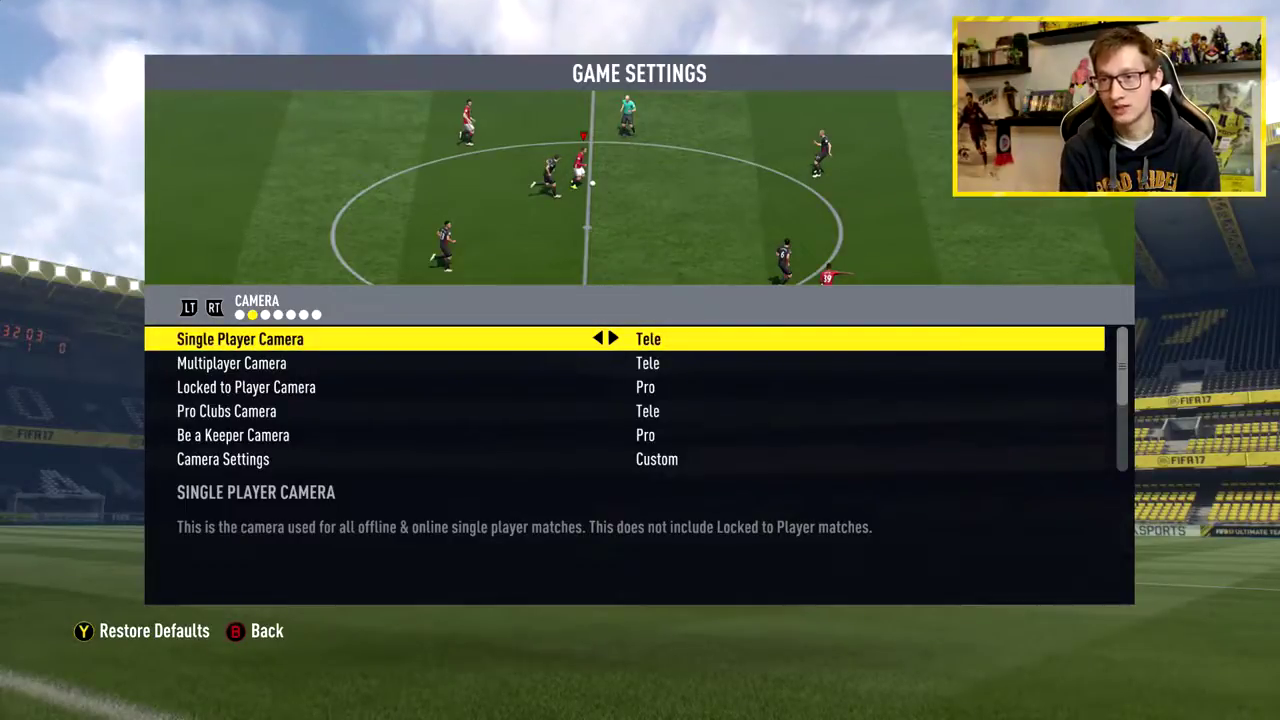
Step: Cycle through the Single Player Camera styles and return it to Tele
{"action": "key", "text": "Right"}
{"action": "key", "text": "Right"}
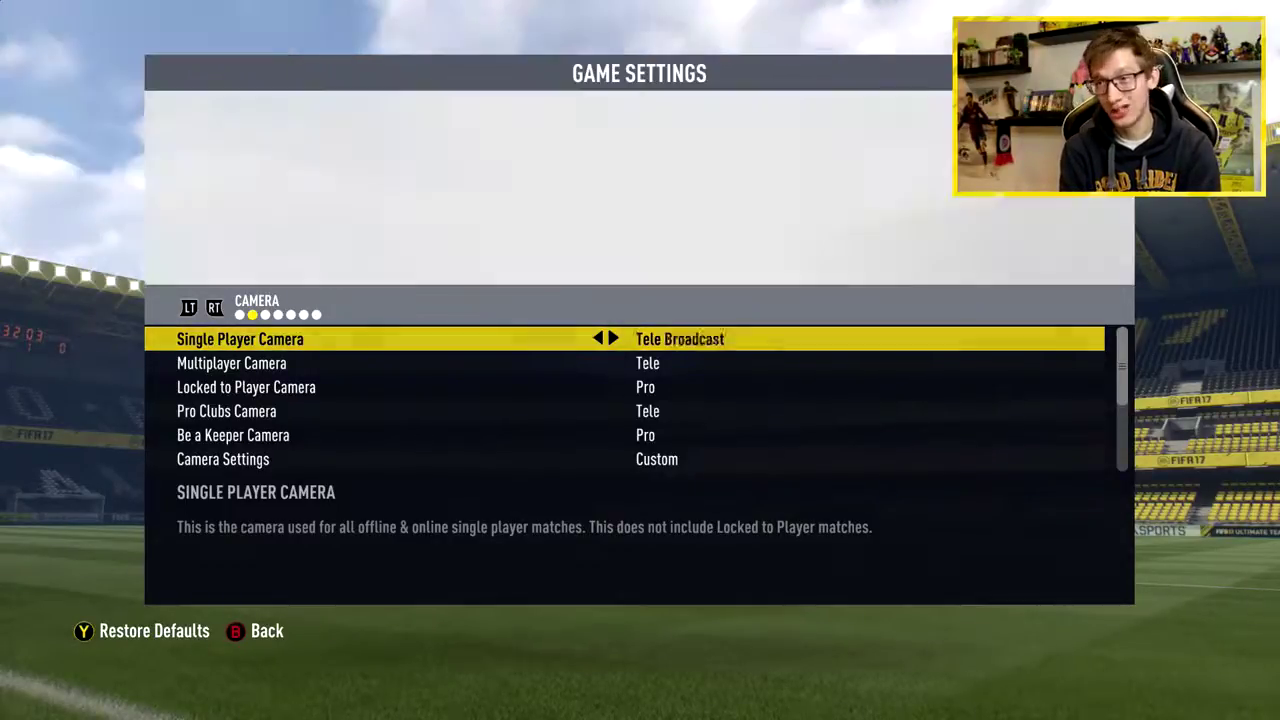
{"action": "key", "text": "Right"}
{"action": "key", "text": "Right"}
{"action": "key", "text": "Right"}
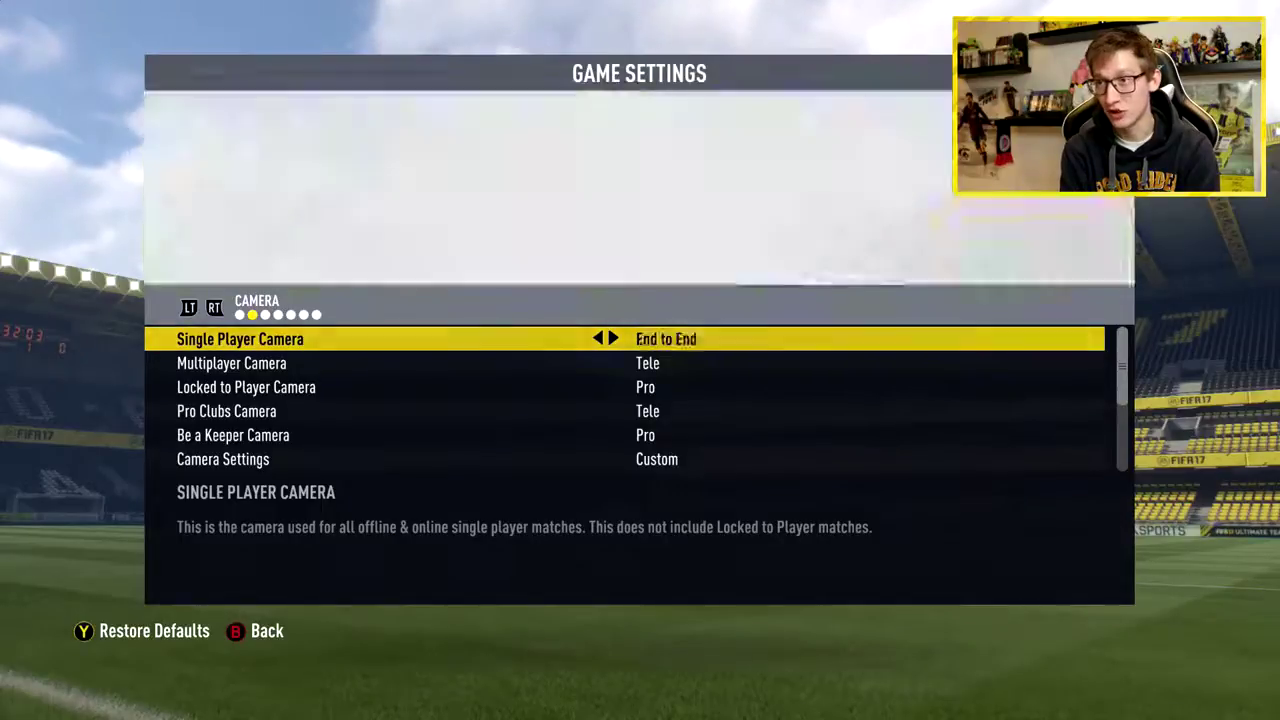
{"action": "key", "text": "Right"}
{"action": "key", "text": "Right"}
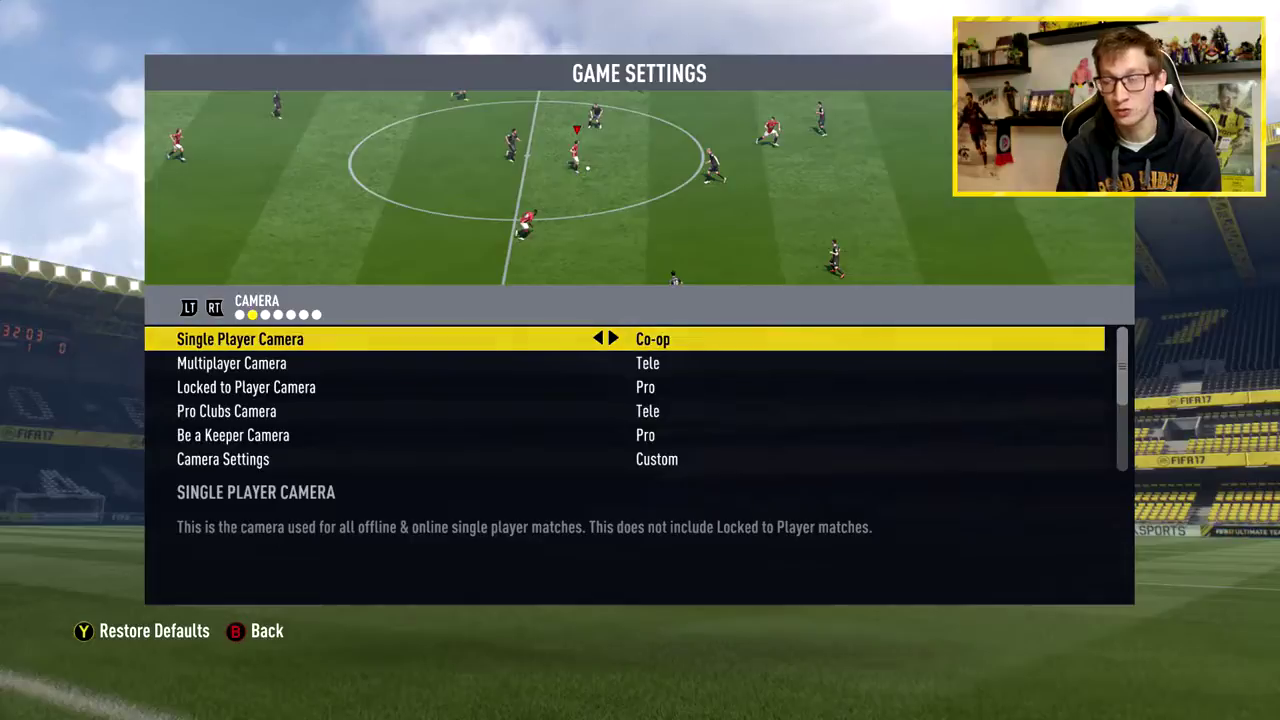
{"action": "key", "text": "Right"}
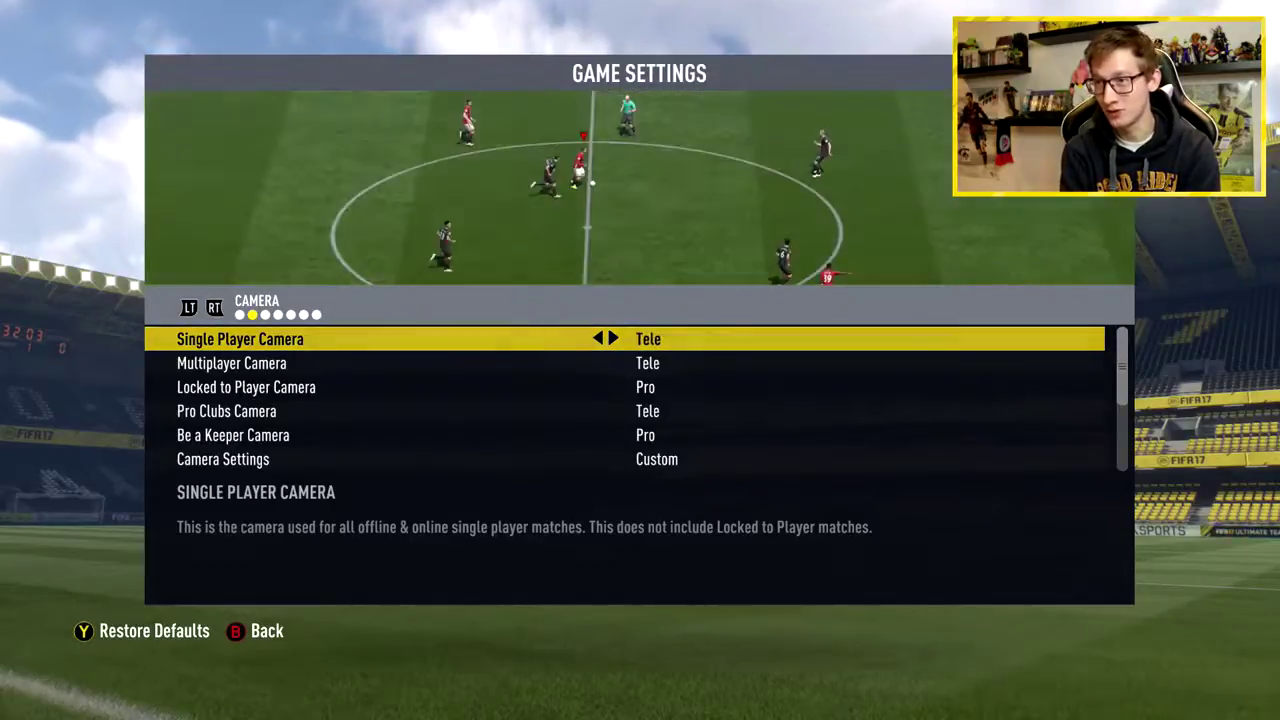
{"action": "key", "text": "Down"}
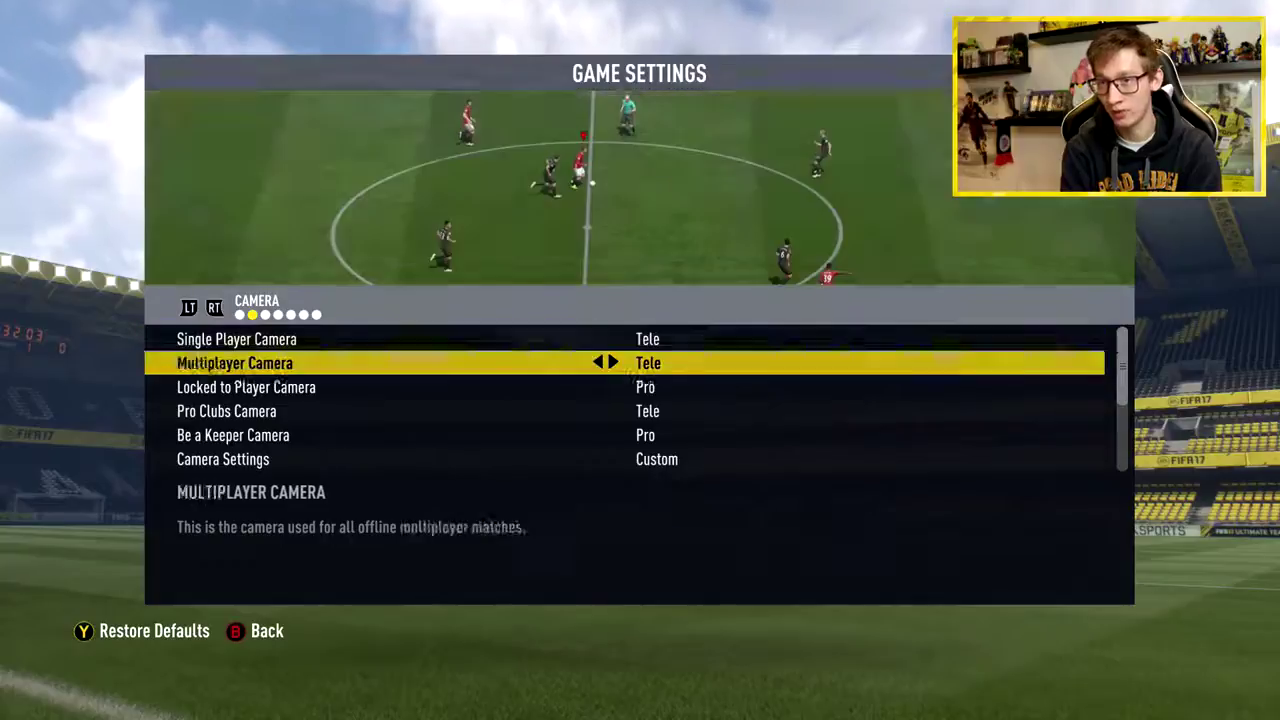
Step: Reset Camera Settings to Default, comparing Camera Height and Camera Zoom values
{"action": "key", "text": "Down"}
{"action": "key", "text": "Down"}
{"action": "key", "text": "Down"}
{"action": "key", "text": "Down"}
{"action": "key", "text": "Down"}
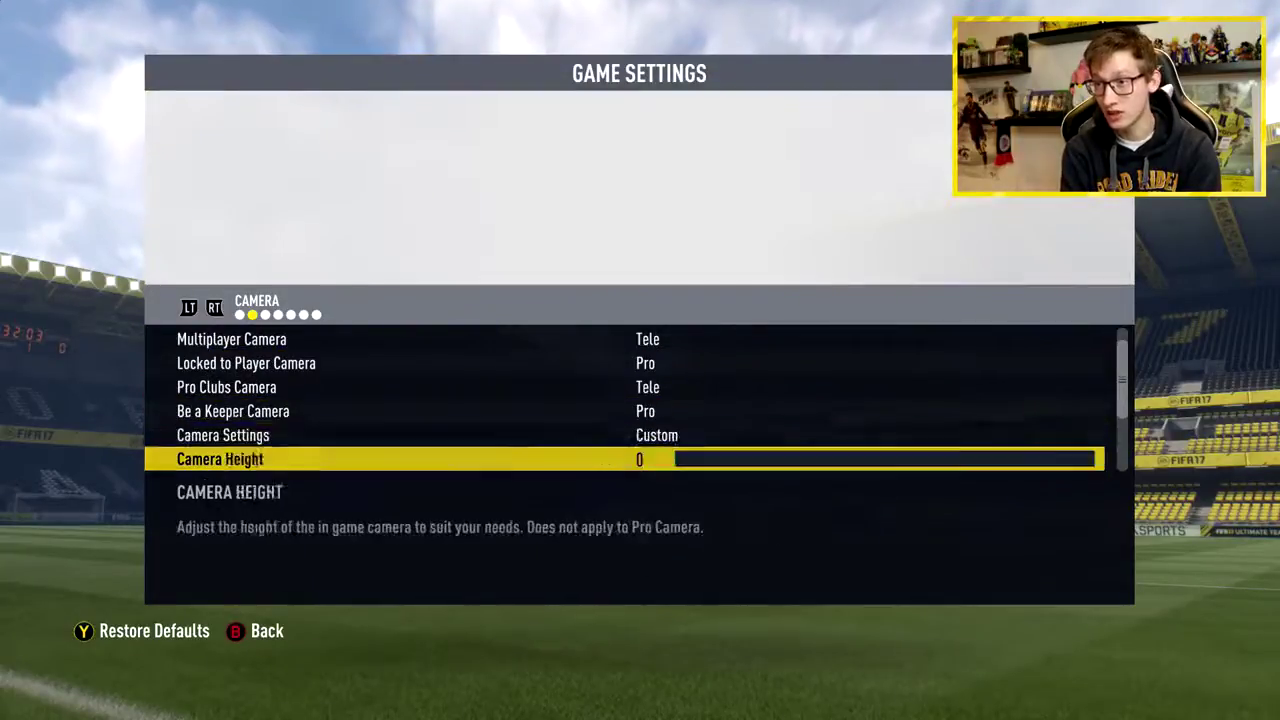
{"action": "key", "text": "Down"}
{"action": "key", "text": "Up"}
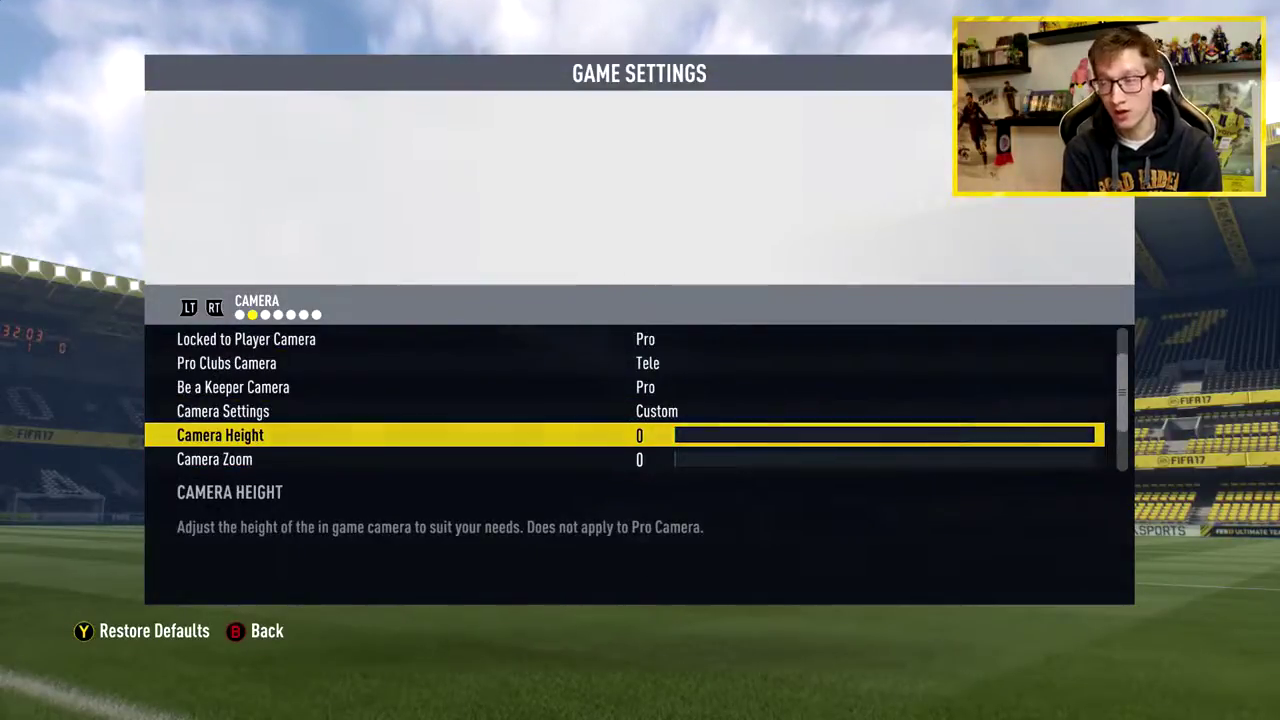
{"action": "key", "text": "Up"}
{"action": "key", "text": "Left"}
{"action": "key", "text": "Down"}
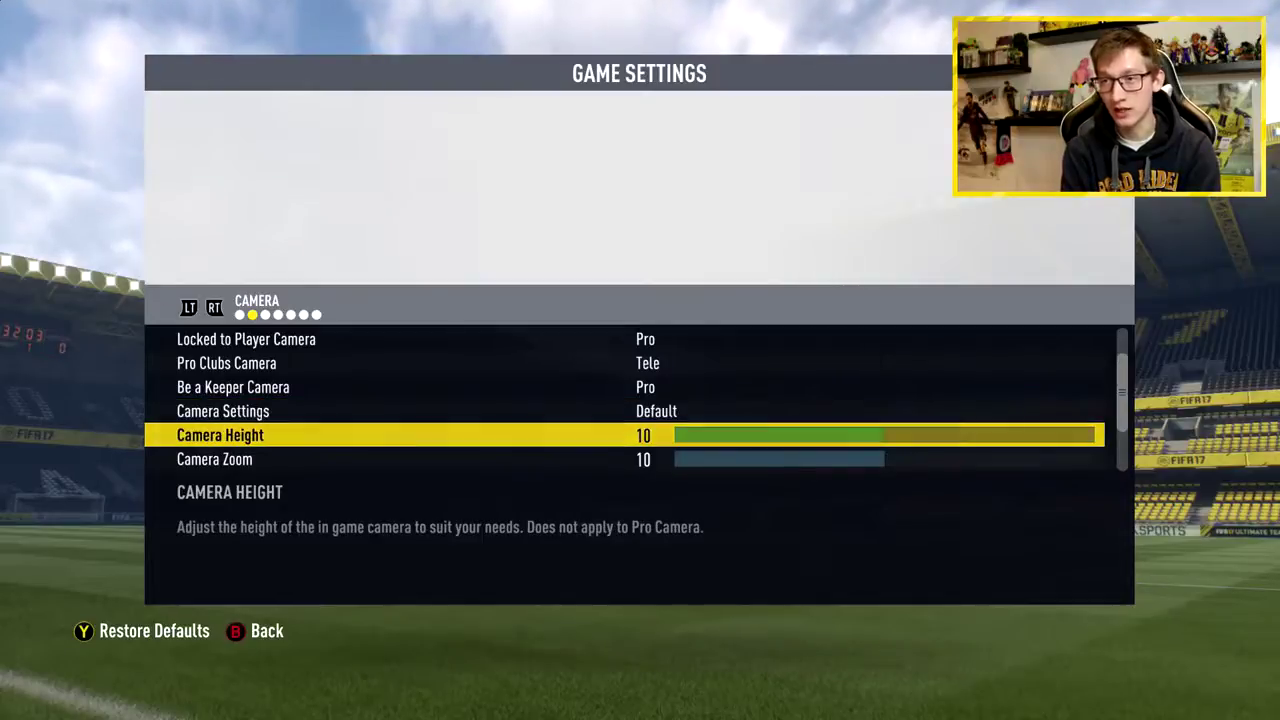
{"action": "key", "text": "Down"}
{"action": "key", "text": "Up"}
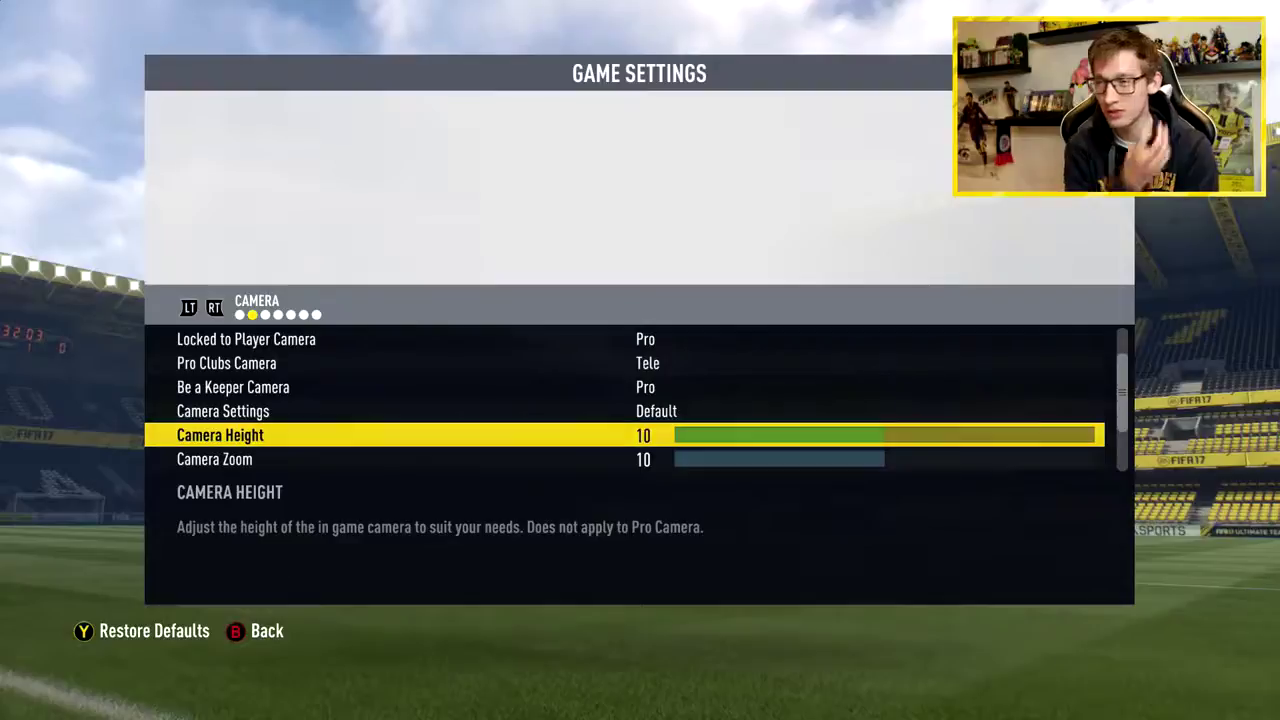
{"action": "key", "text": "Up"}
Step: Switch Camera Settings to Custom with Camera Height and Zoom at 0
{"action": "key", "text": "Right"}
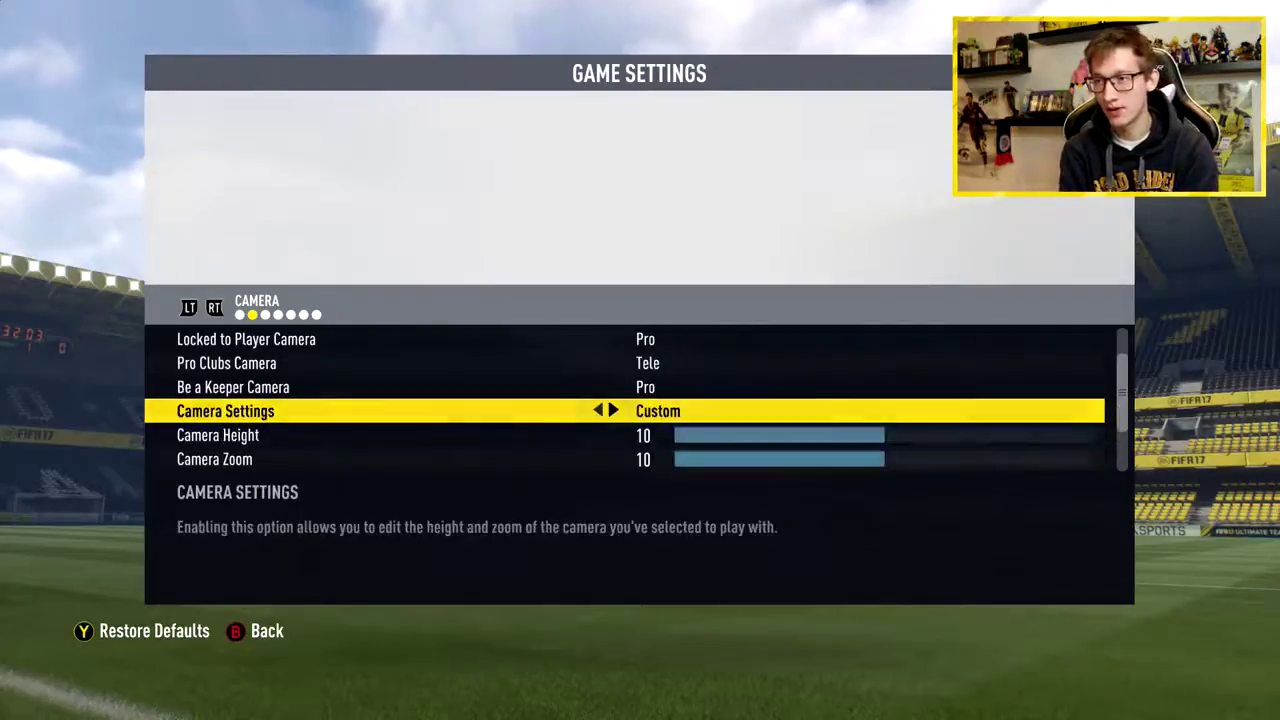
{"action": "key", "text": "Down"}
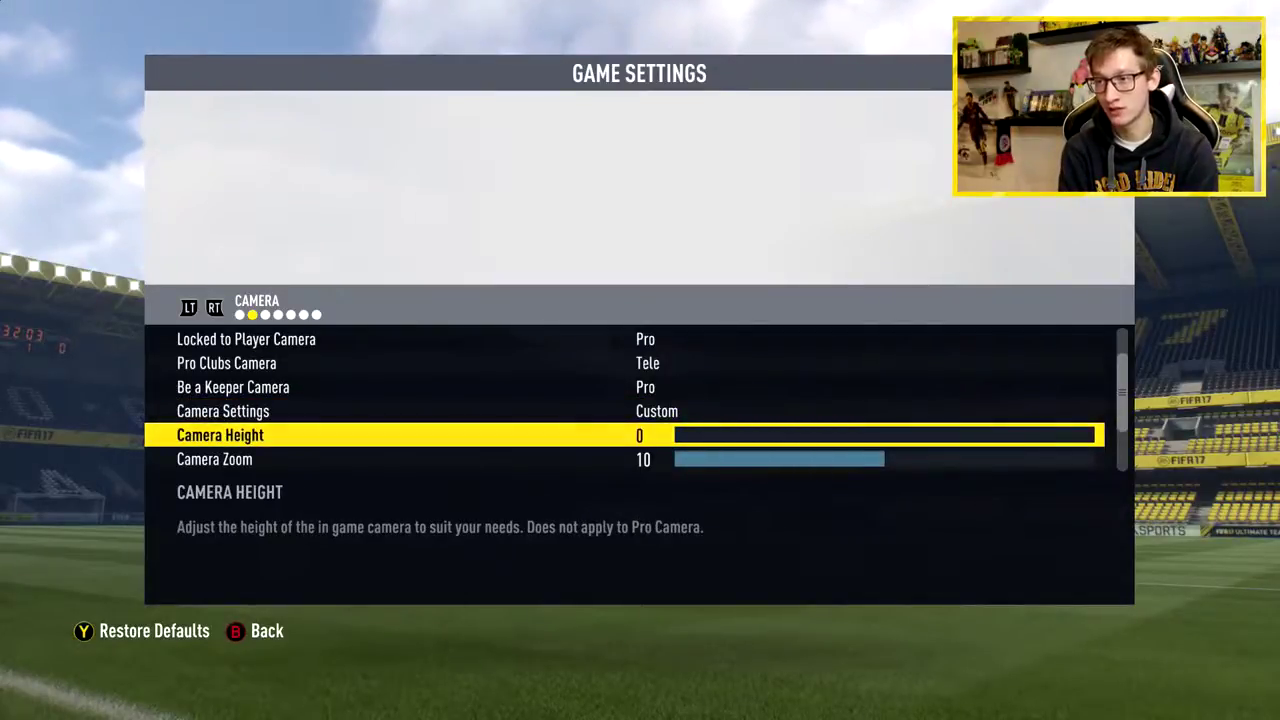
{"action": "key", "text": "Down"}
{"action": "key", "text": "Left"}
{"action": "key", "text": "Left"}
{"action": "key", "text": "Left"}
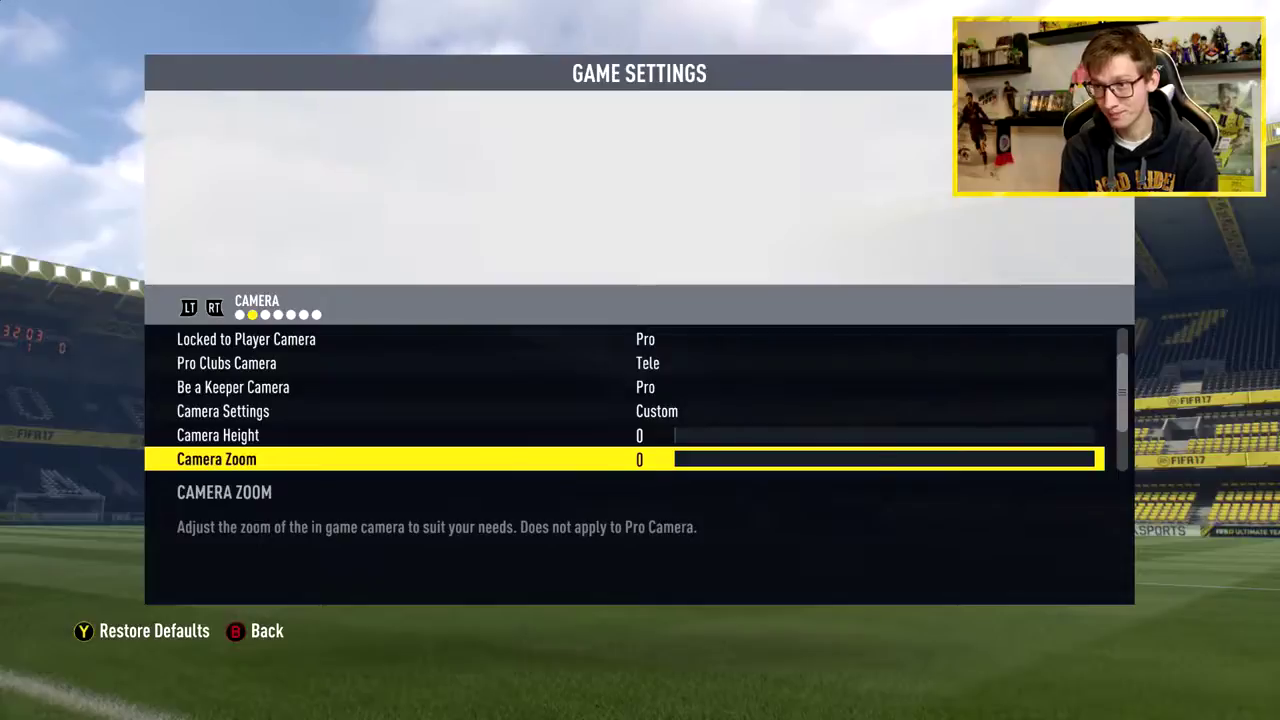
Step: Move to the Visual page and review the Time/Score, Radar and Gamertag options
{"action": "key", "text": "Down"}
{"action": "key", "text": "Down"}
{"action": "key", "text": "Down"}
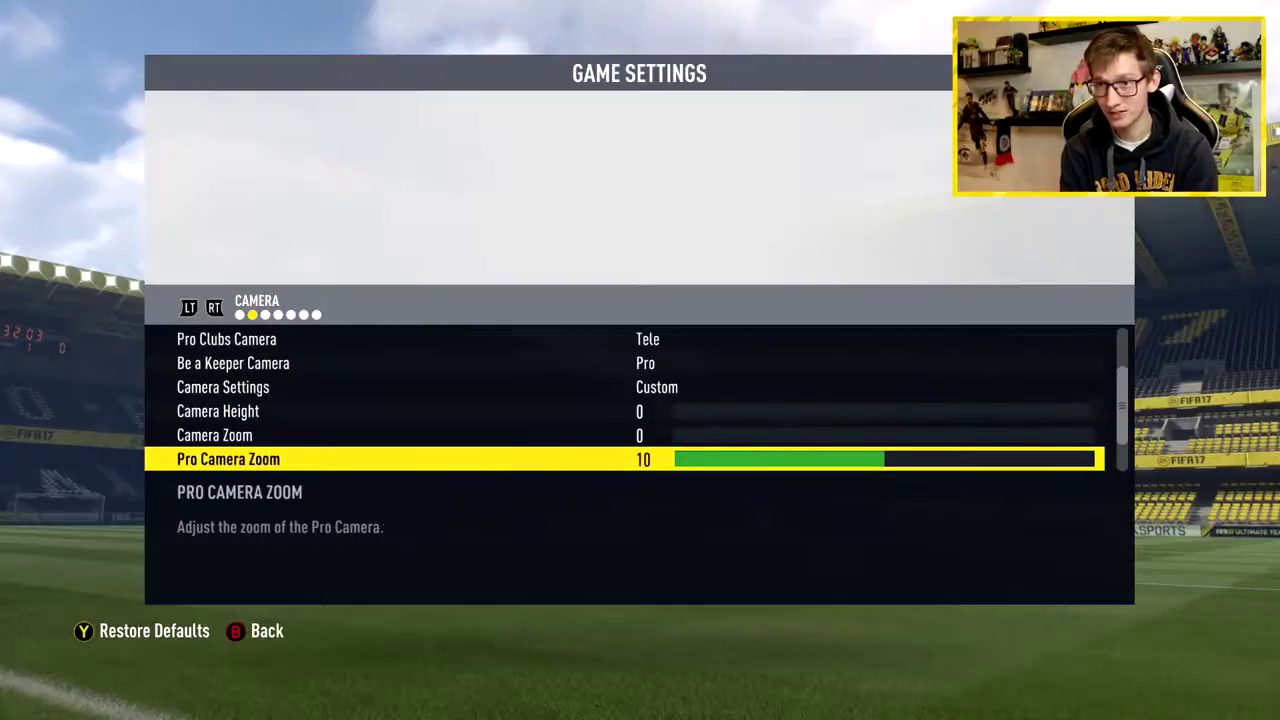
{"action": "key", "text": "Page_Down"}
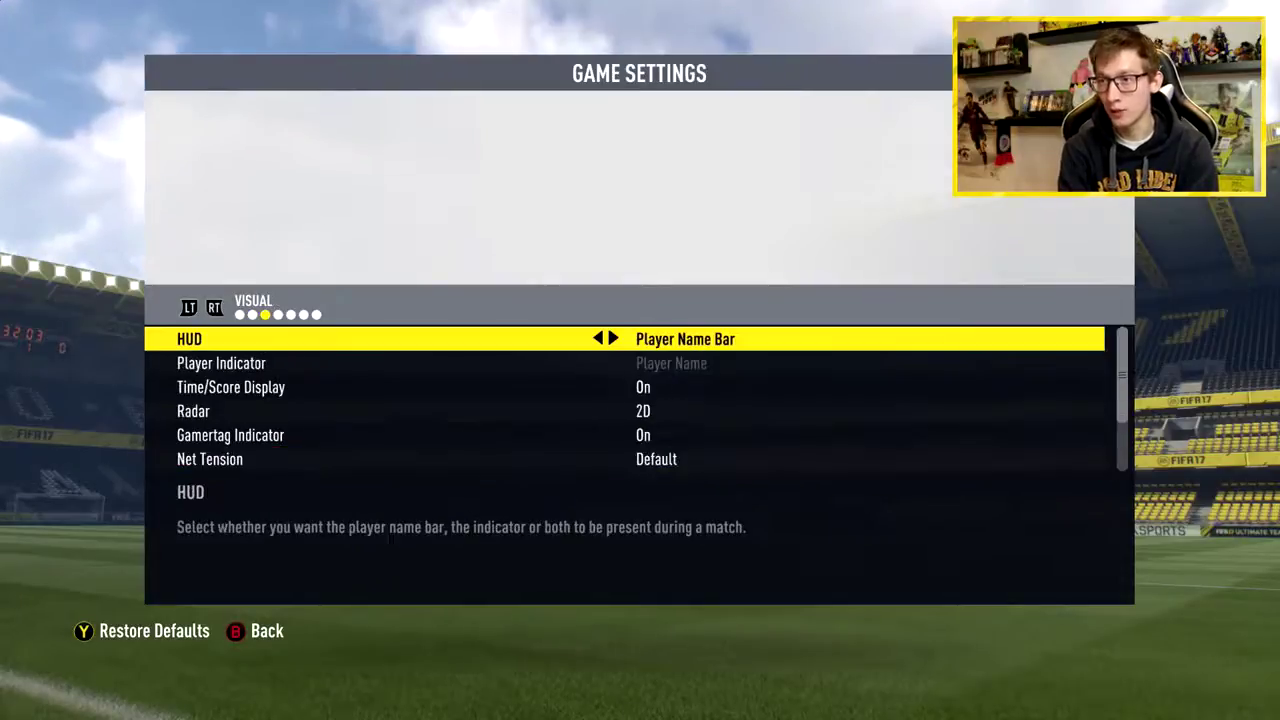
{"action": "key", "text": "Down"}
{"action": "key", "text": "Down"}
{"action": "key", "text": "Down"}
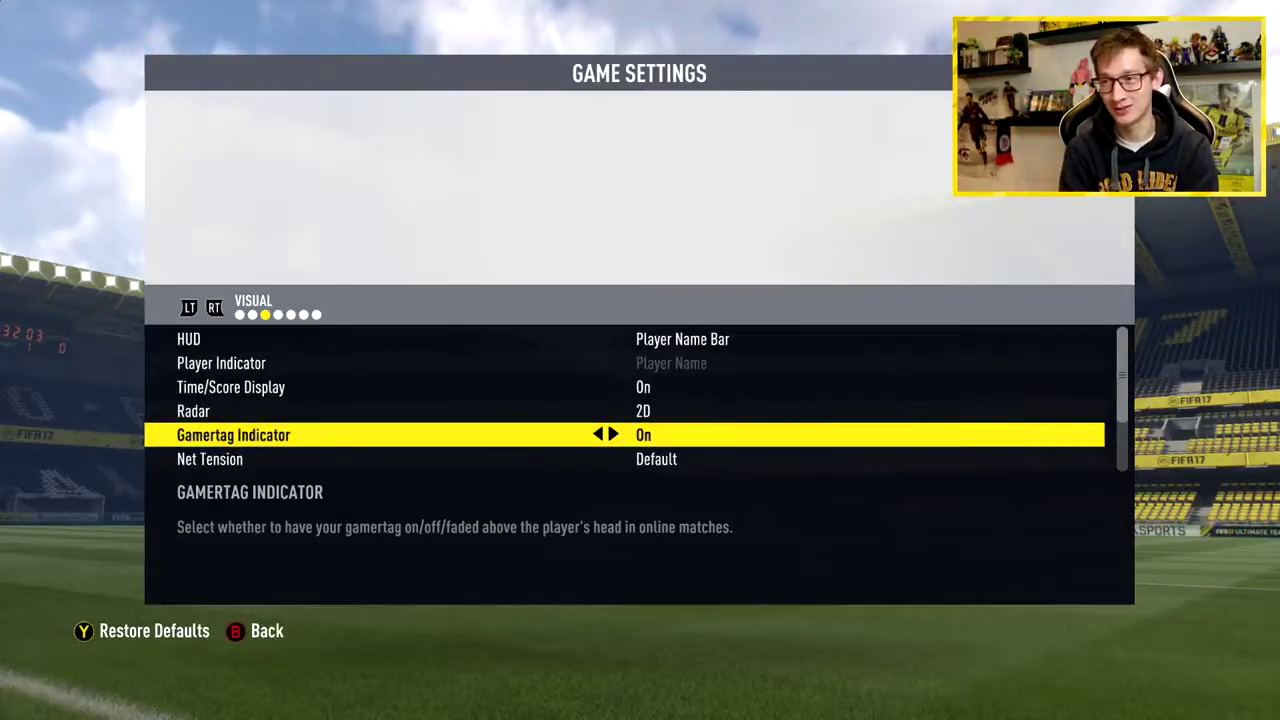
{"action": "key", "text": "Down"}
{"action": "key", "text": "Up"}
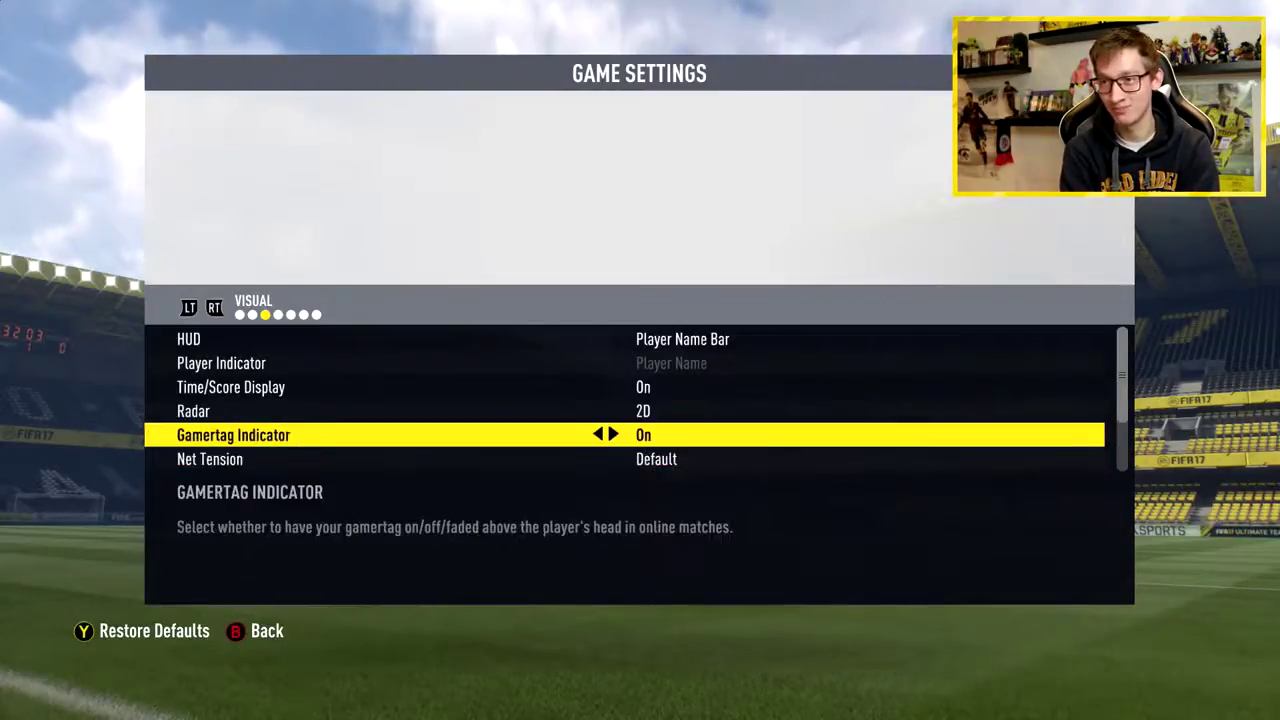
{"action": "key", "text": "Up"}
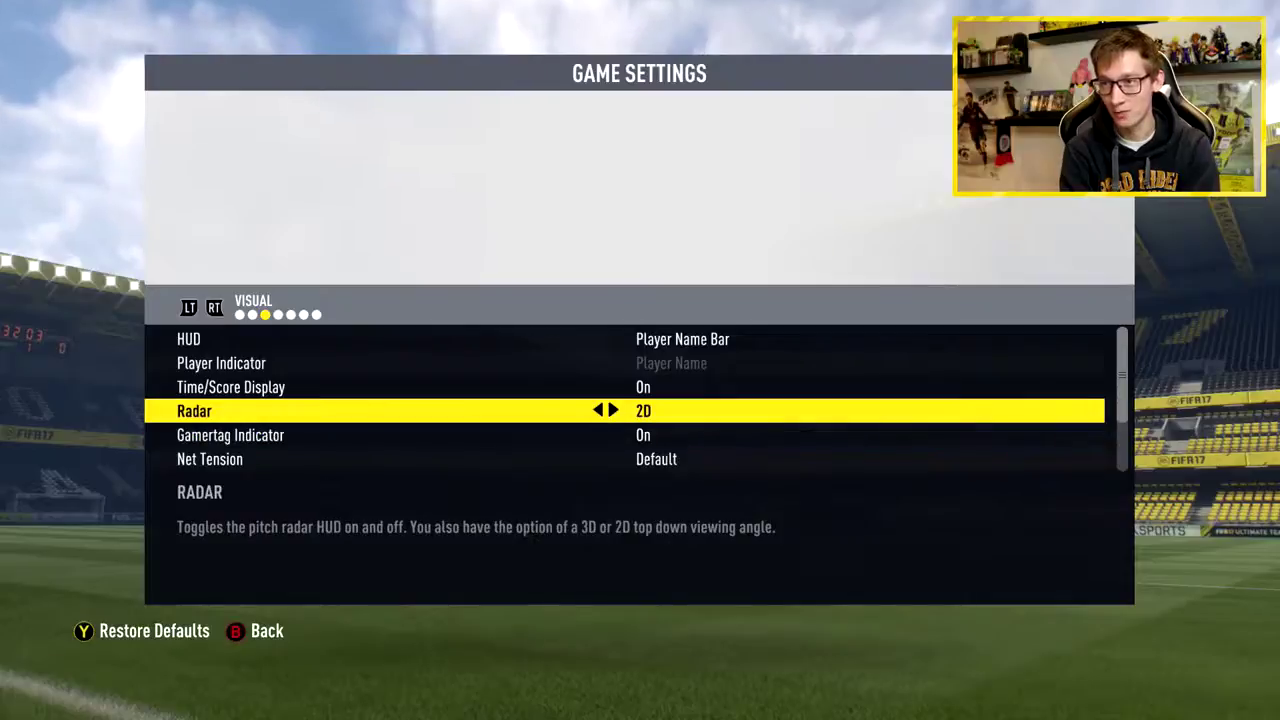
{"action": "key", "text": "Down"}
{"action": "key", "text": "Down"}
{"action": "key", "text": "Down"}
{"action": "key", "text": "Up"}
{"action": "key", "text": "Down"}
{"action": "key", "text": "Down"}
{"action": "key", "text": "Down"}
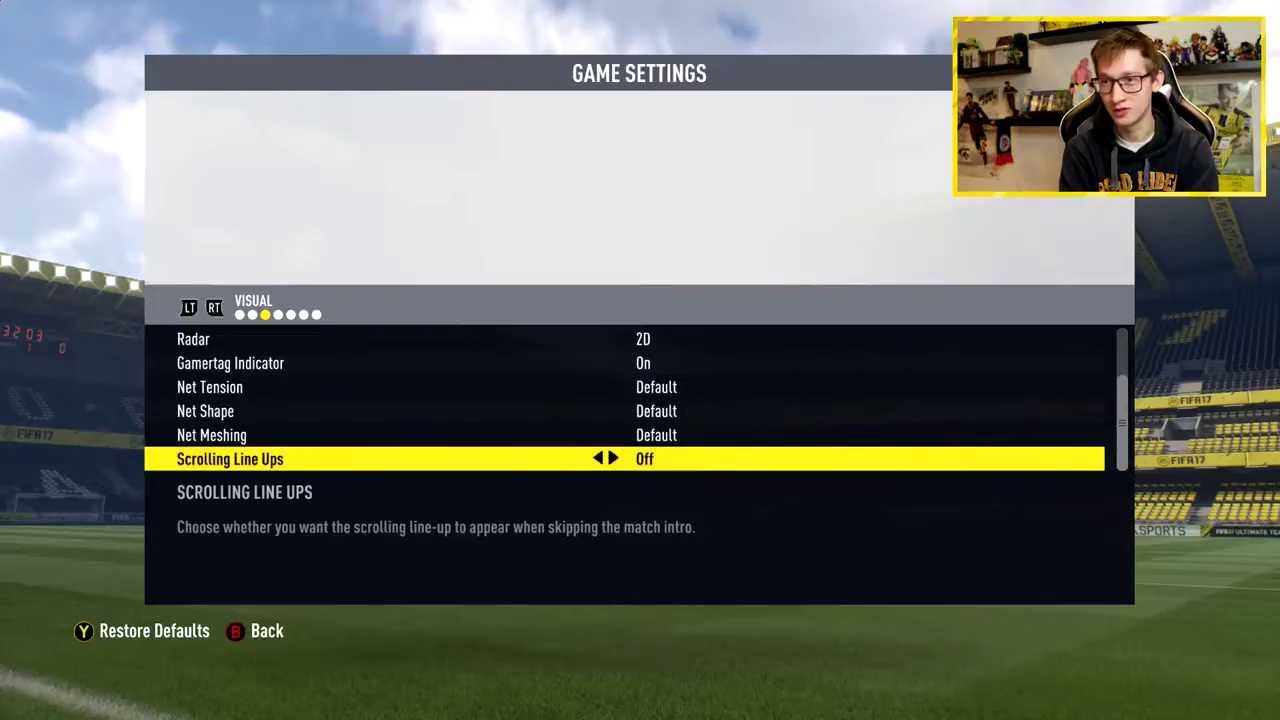
Step: Page through Rules and Audio, checking the Commentary volume slider, to reach User Gameplay Customisation
{"action": "key", "text": "Page_Down"}
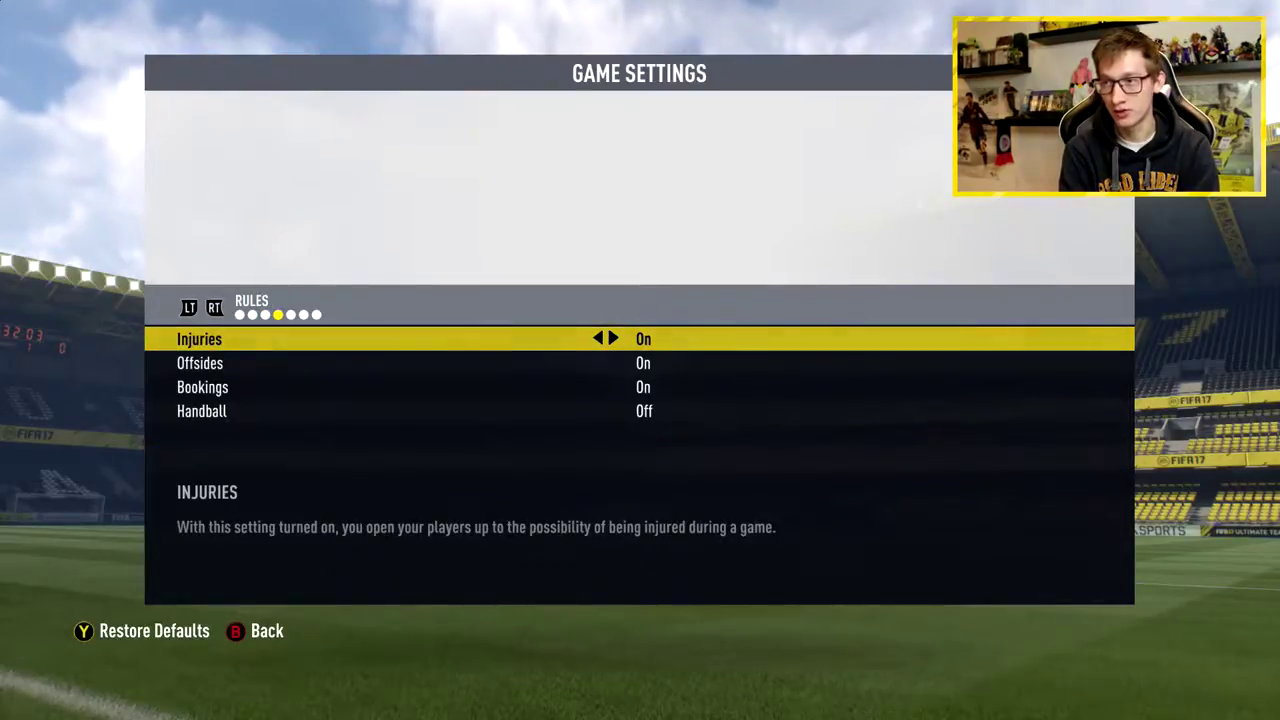
{"action": "key", "text": "Page_Down"}
{"action": "key", "text": "Page_Up"}
{"action": "key", "text": "Page_Down"}
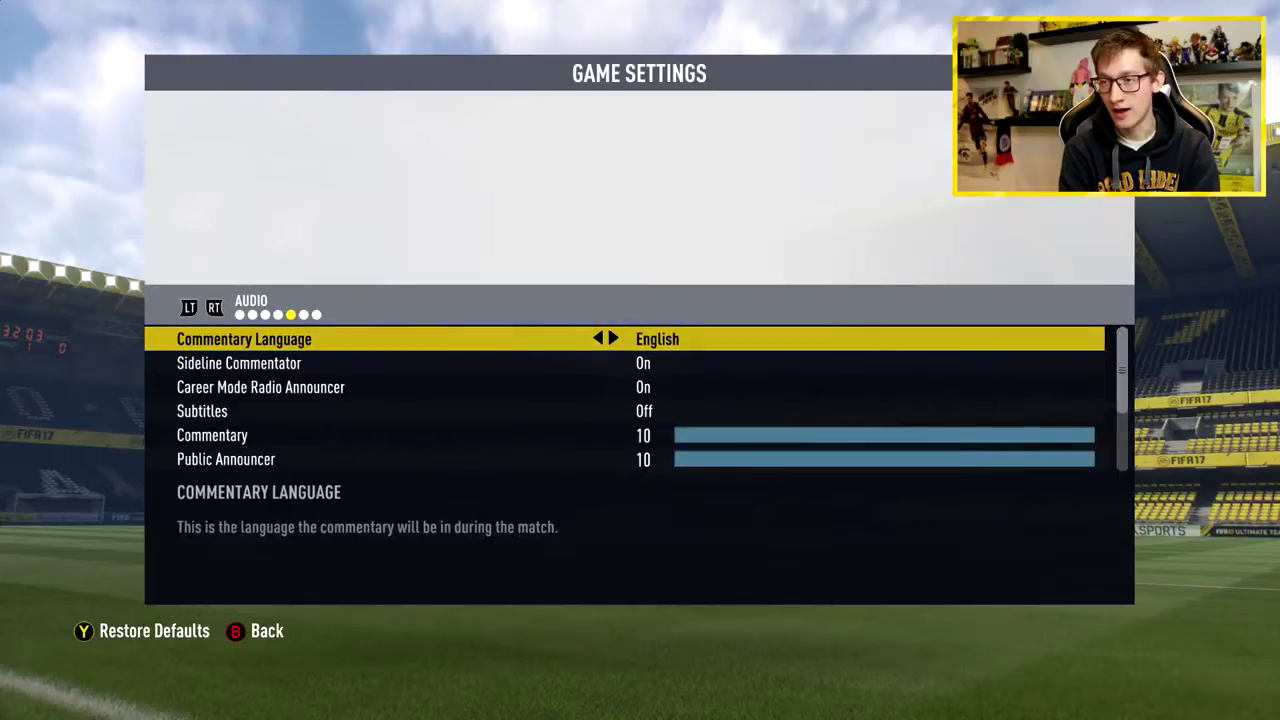
{"action": "key", "text": "Down"}
{"action": "key", "text": "Down"}
{"action": "key", "text": "Down"}
{"action": "key", "text": "Down"}
{"action": "key", "text": "Down"}
{"action": "key", "text": "Down"}
{"action": "key", "text": "Down"}
{"action": "key", "text": "Down"}
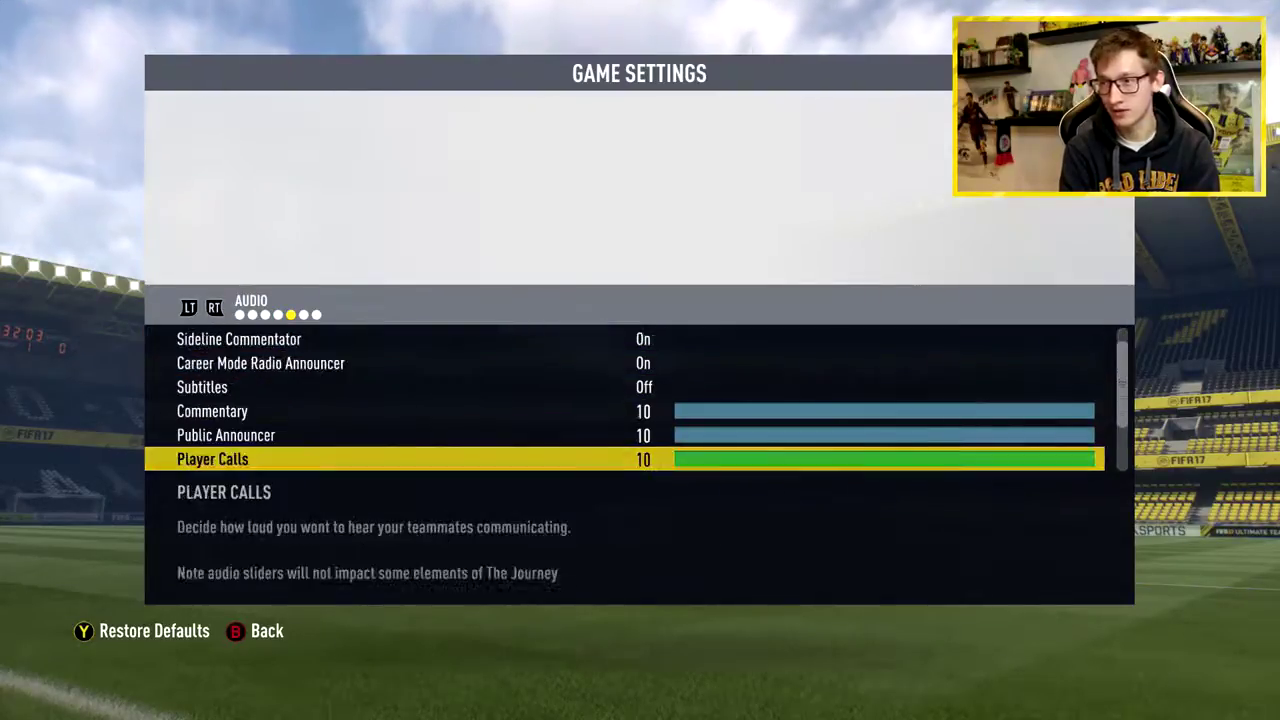
{"action": "key", "text": "Page_Down"}
{"action": "key", "text": "Down"}
{"action": "key", "text": "Down"}
{"action": "key", "text": "Down"}
{"action": "key", "text": "Down"}
{"action": "key", "text": "Down"}
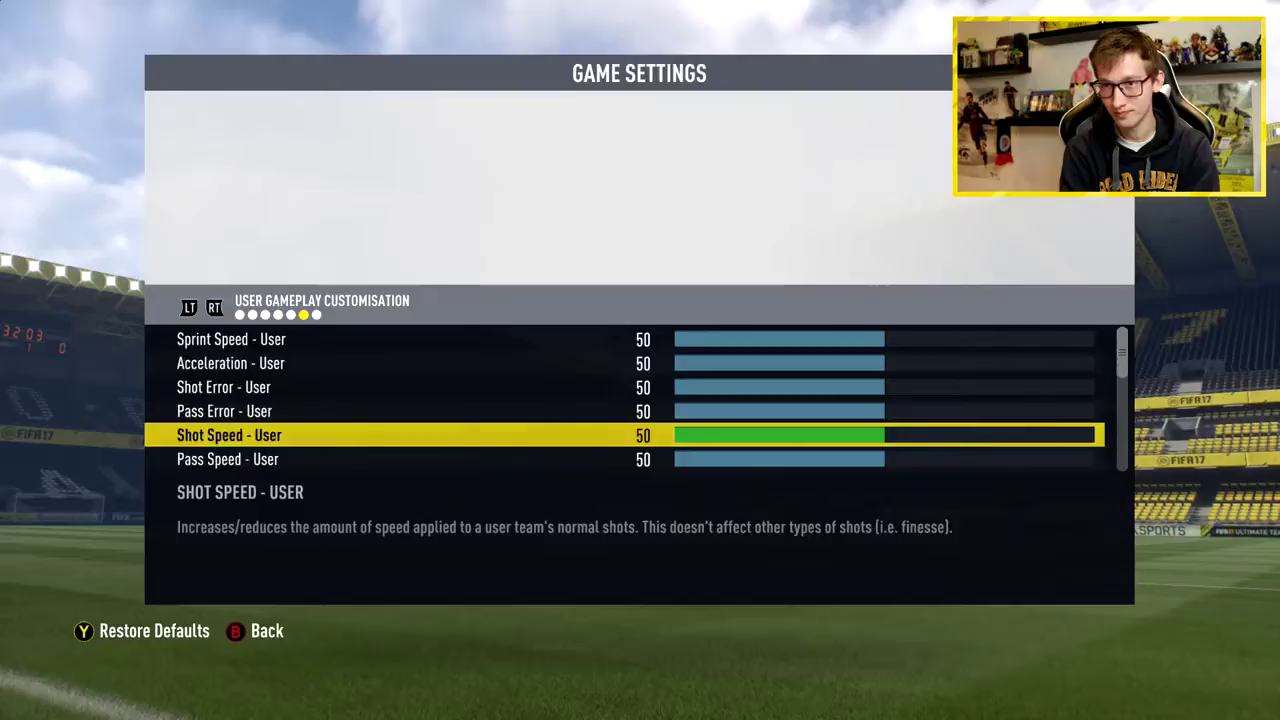